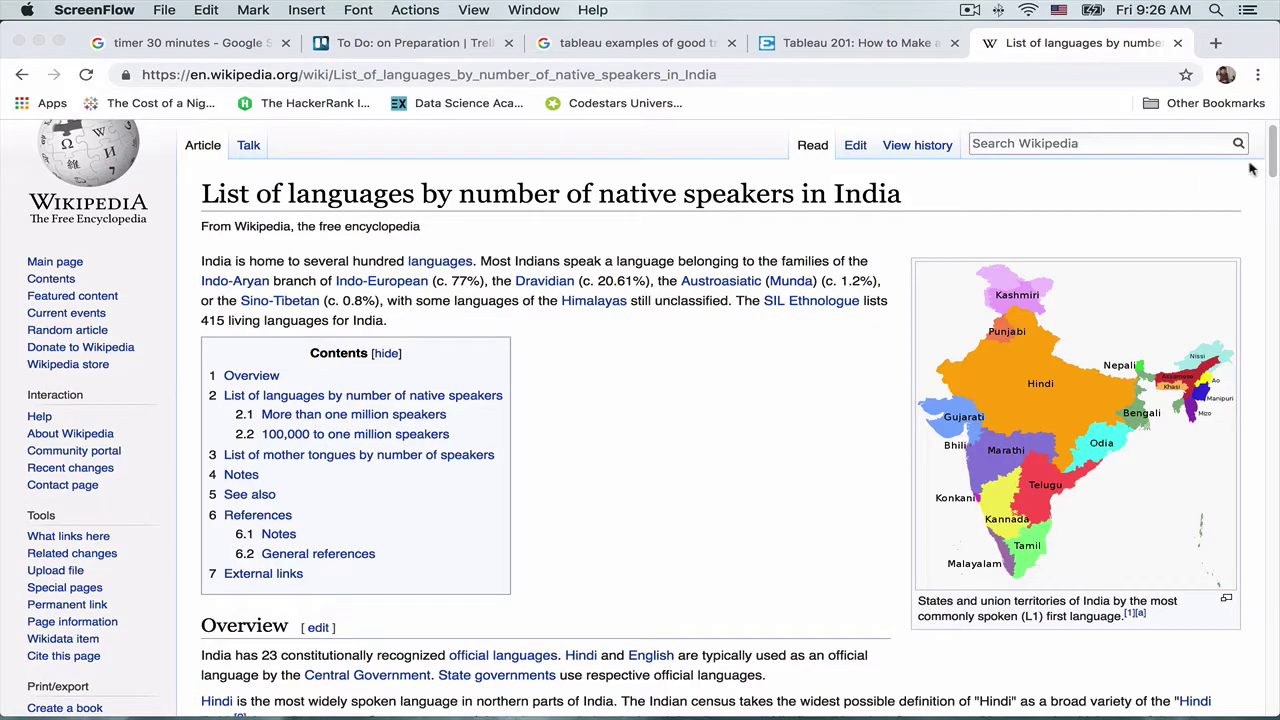
Step: Scroll through Wikipedia's list of Indian languages by number of native speakers
{"action": "left_click_drag", "start_coordinate": [1272, 166], "coordinate": [1273, 308]}
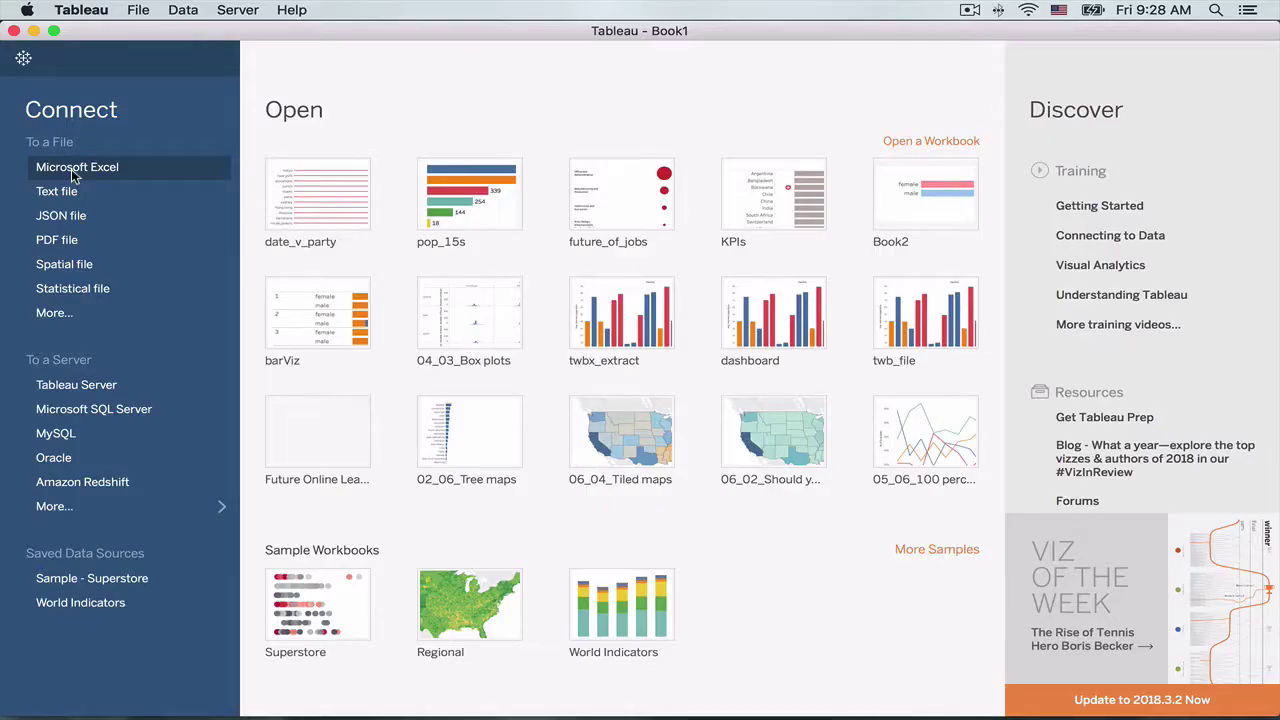
Step: Connect Tableau to the india_languages.xlsx Excel workbook on the Desktop
{"action": "left_click", "coordinate": [72, 176]}
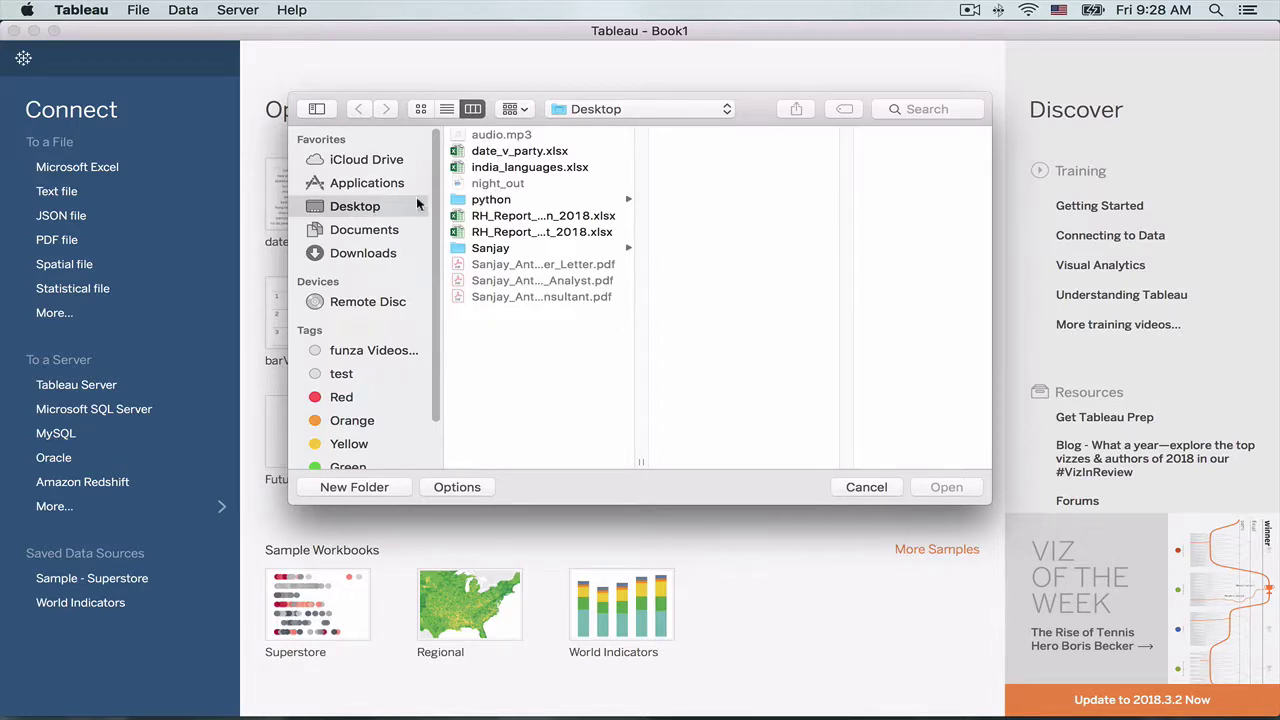
{"action": "left_click", "coordinate": [504, 170]}
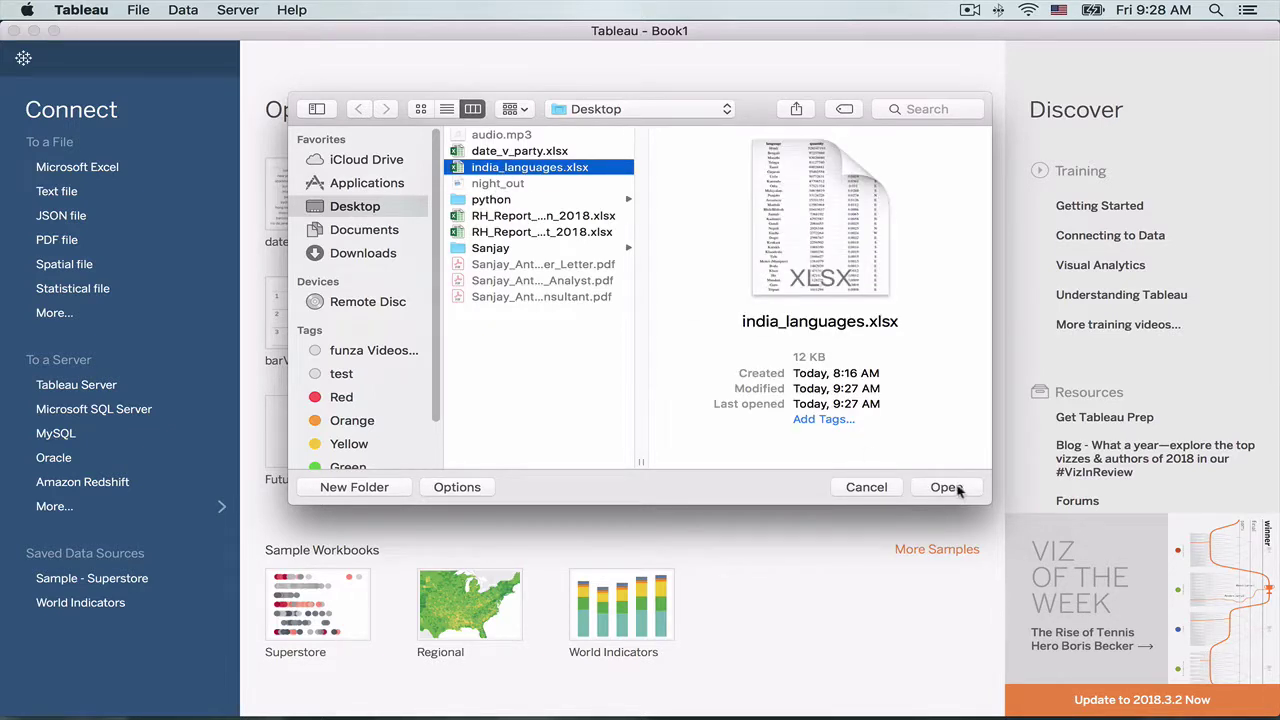
{"action": "left_click", "coordinate": [946, 487]}
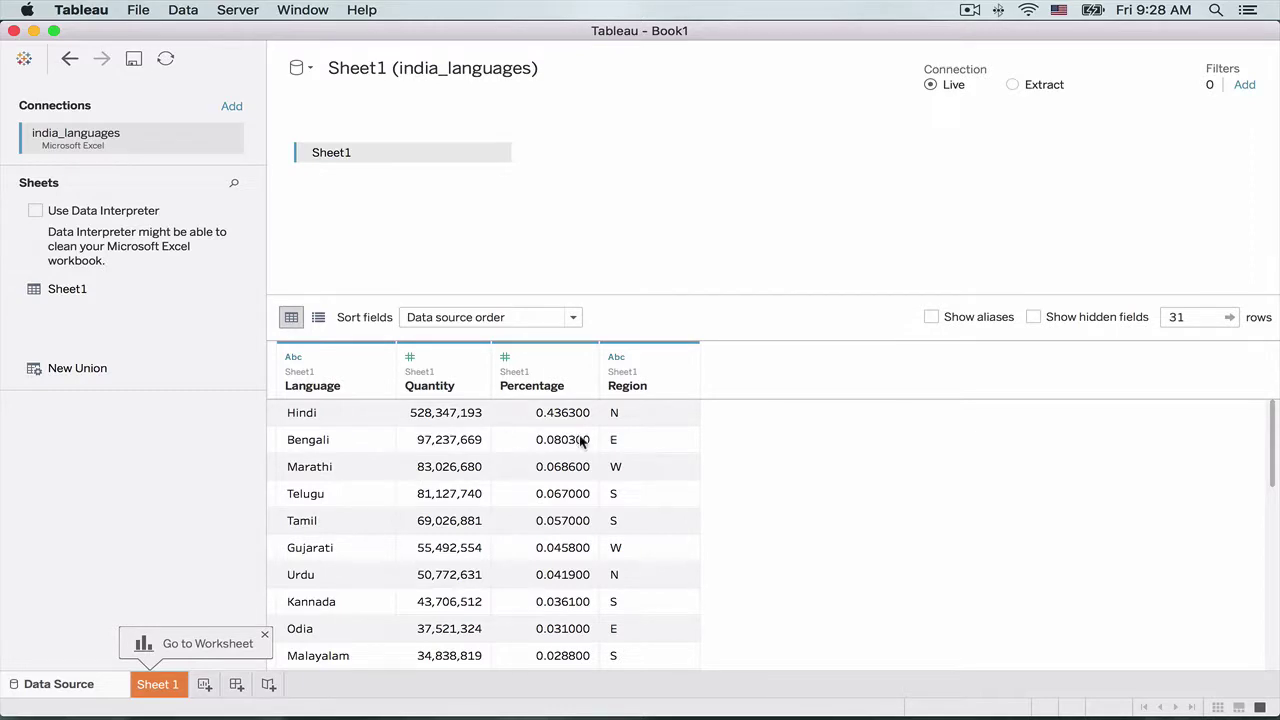
Step: On Sheet 1, make a pie of SUM(Quantity) coloured by Language, sized to Entire View
{"action": "left_click", "coordinate": [170, 686]}
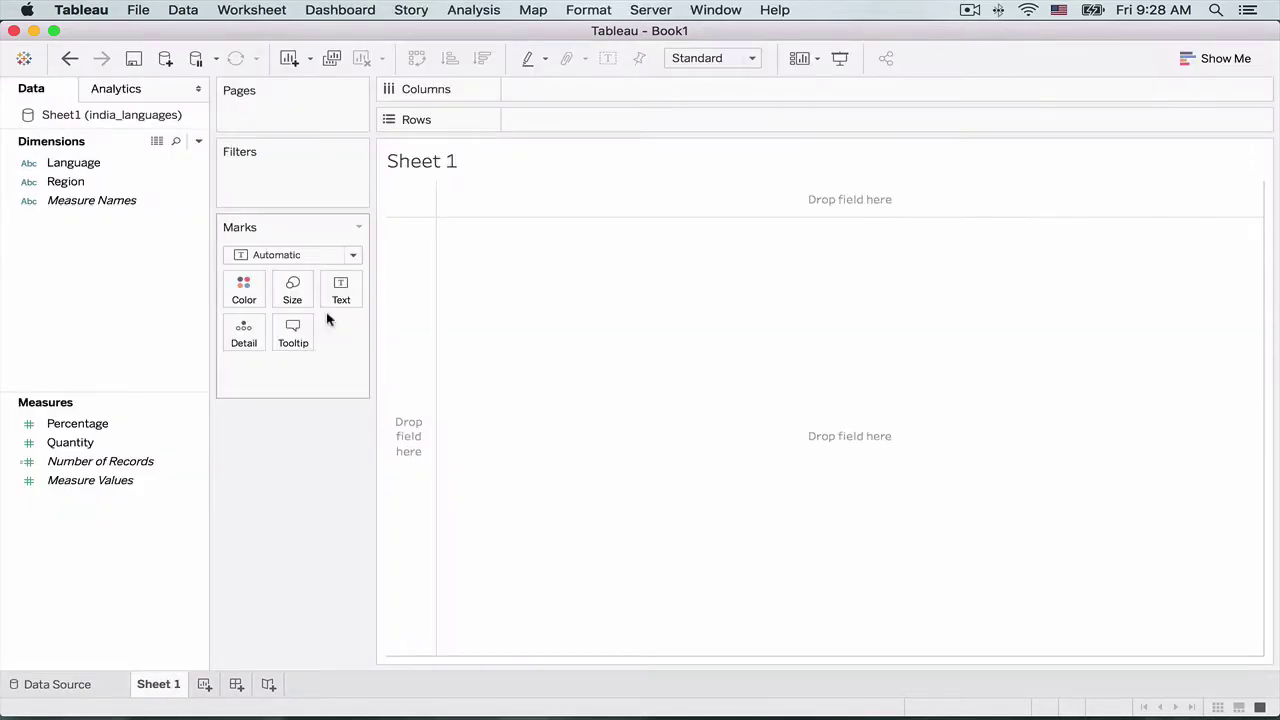
{"action": "left_click", "coordinate": [353, 258]}
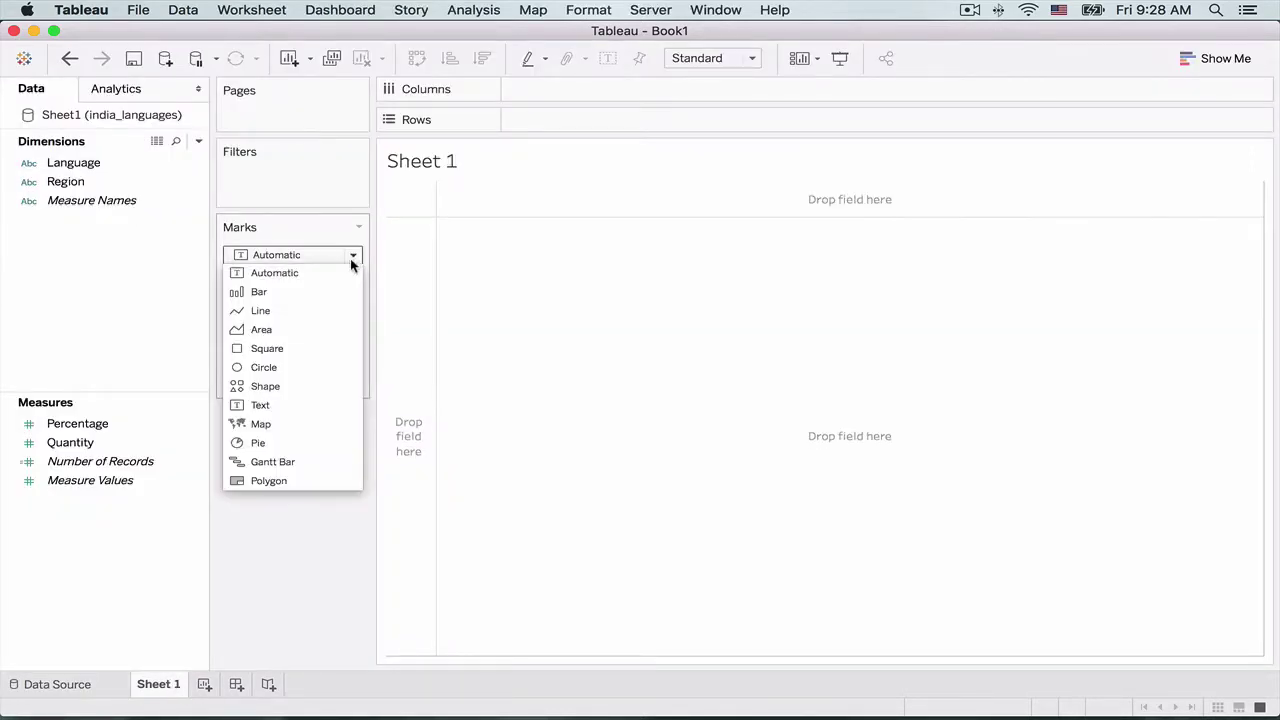
{"action": "left_click", "coordinate": [276, 442]}
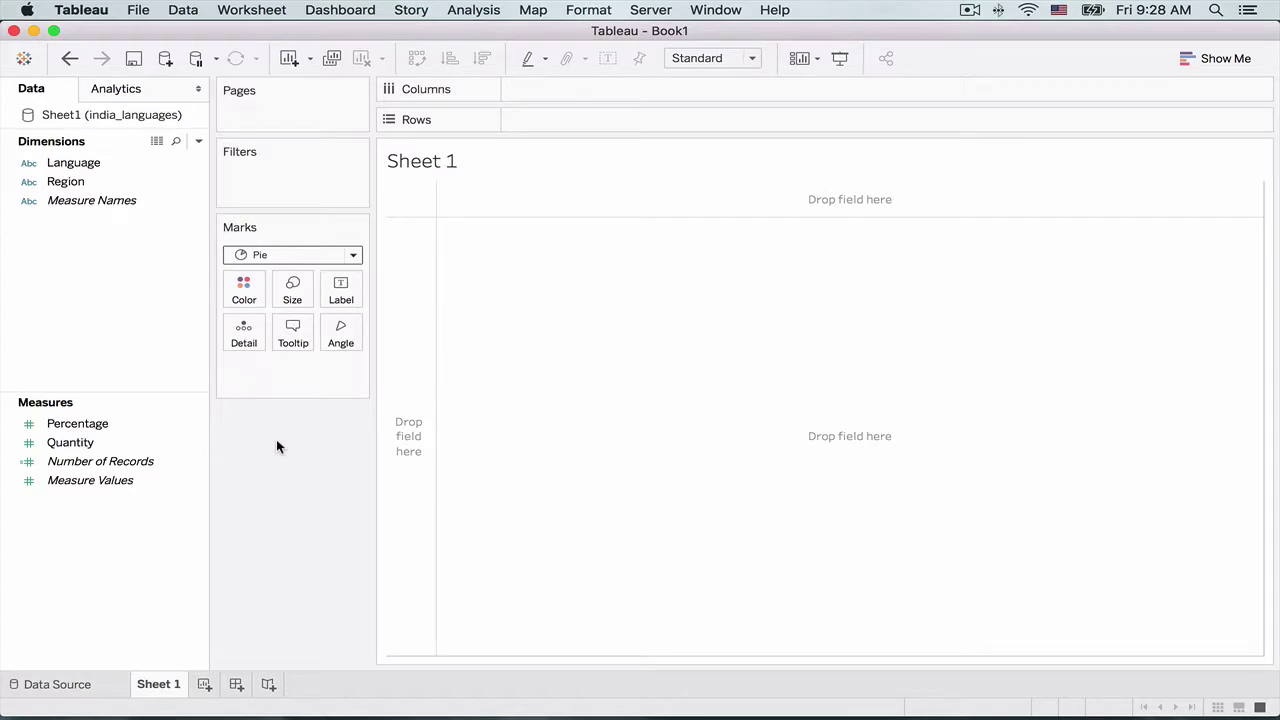
{"action": "left_click", "coordinate": [136, 441]}
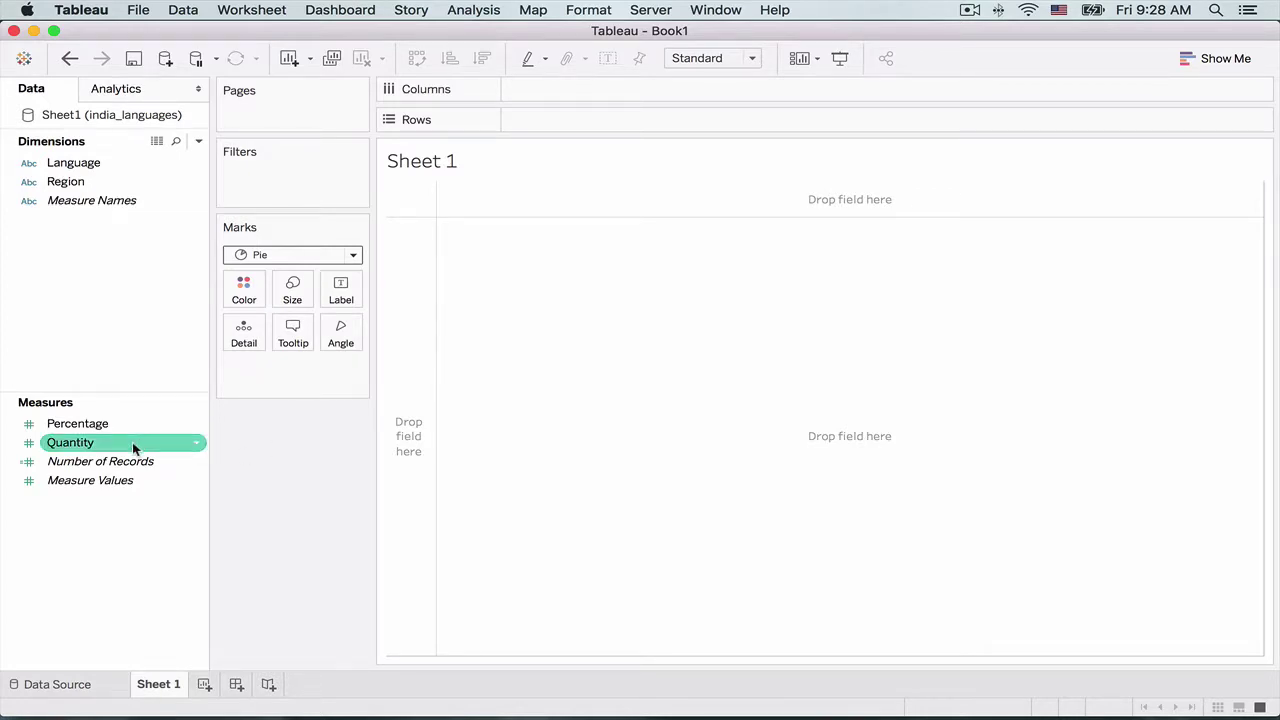
{"action": "left_click_drag", "start_coordinate": [135, 447], "coordinate": [315, 297]}
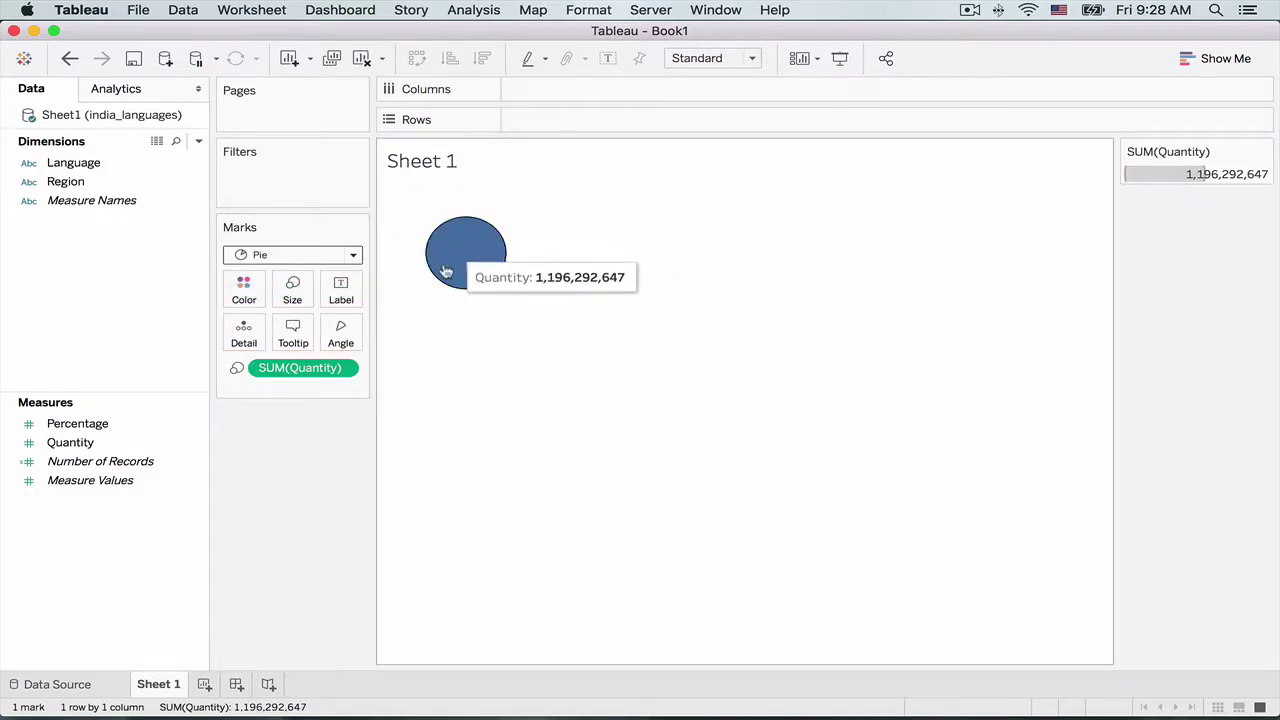
{"action": "left_click", "coordinate": [77, 180]}
{"action": "left_click_drag", "start_coordinate": [51, 163], "coordinate": [226, 287]}
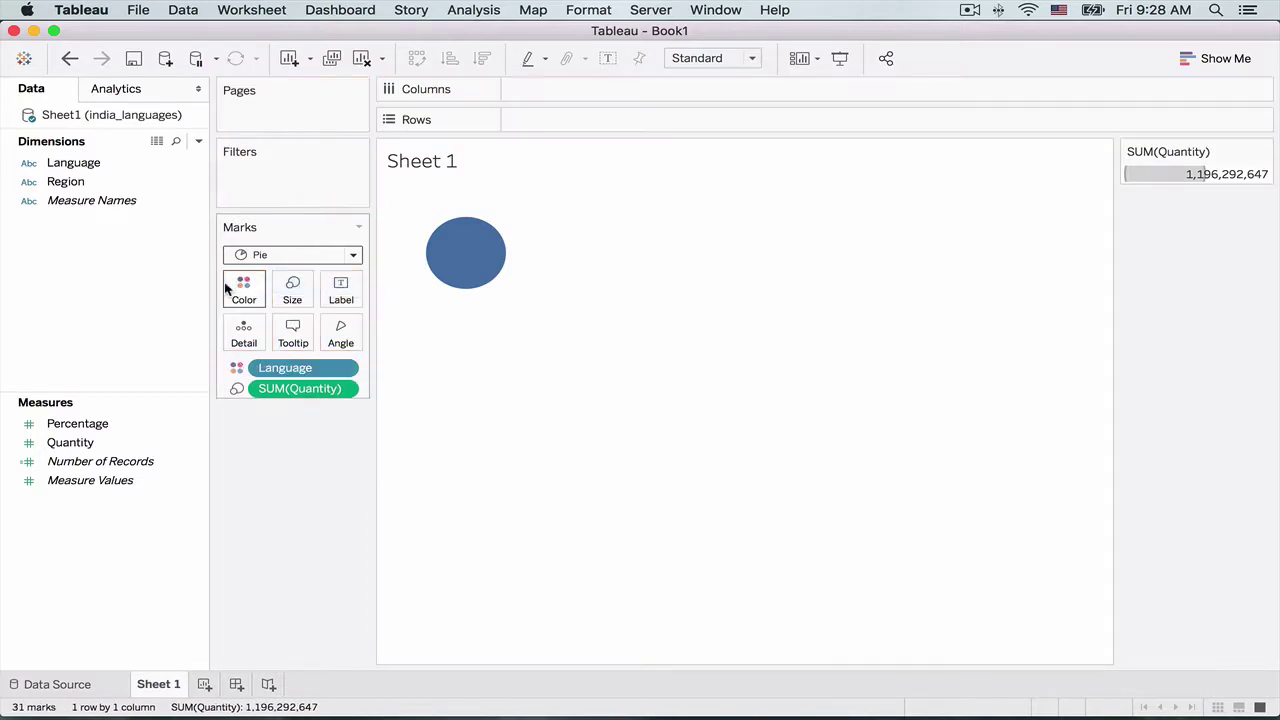
{"action": "left_click", "coordinate": [750, 58]}
{"action": "left_click", "coordinate": [714, 133]}
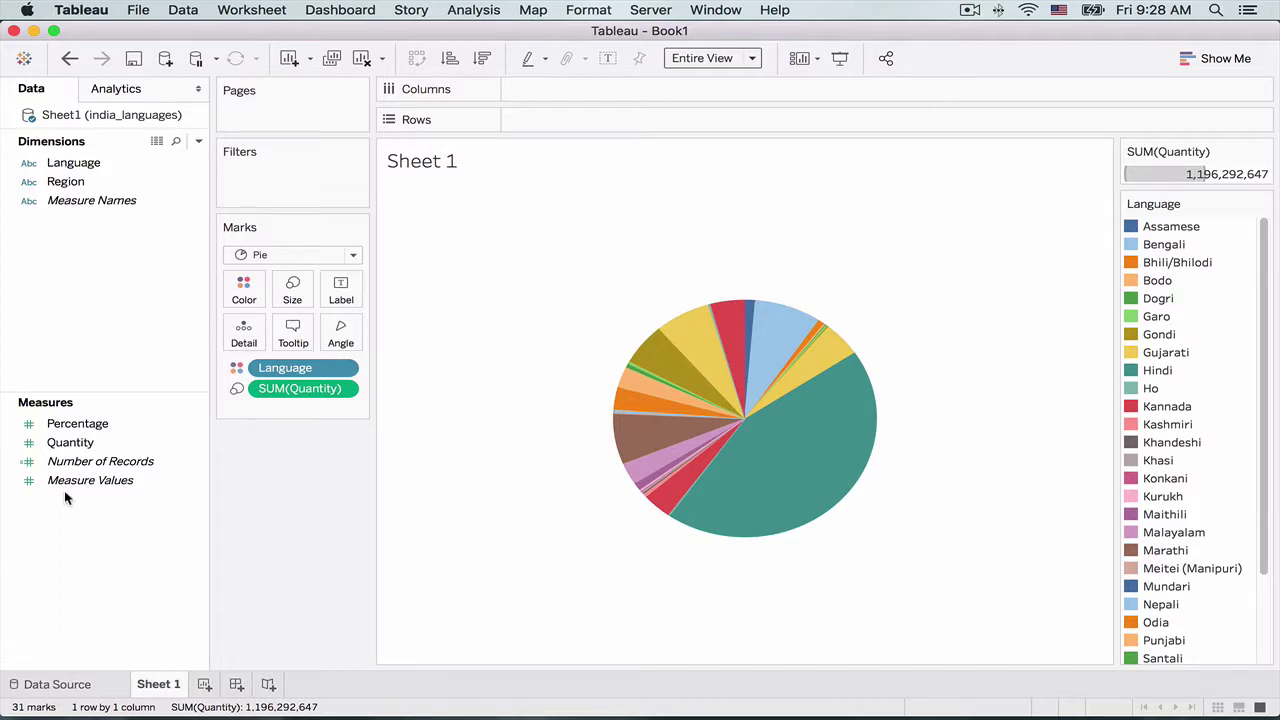
Step: Label the pie slices with Language names and preview the chart in Presentation Mode
{"action": "left_click_drag", "start_coordinate": [73, 162], "coordinate": [336, 287]}
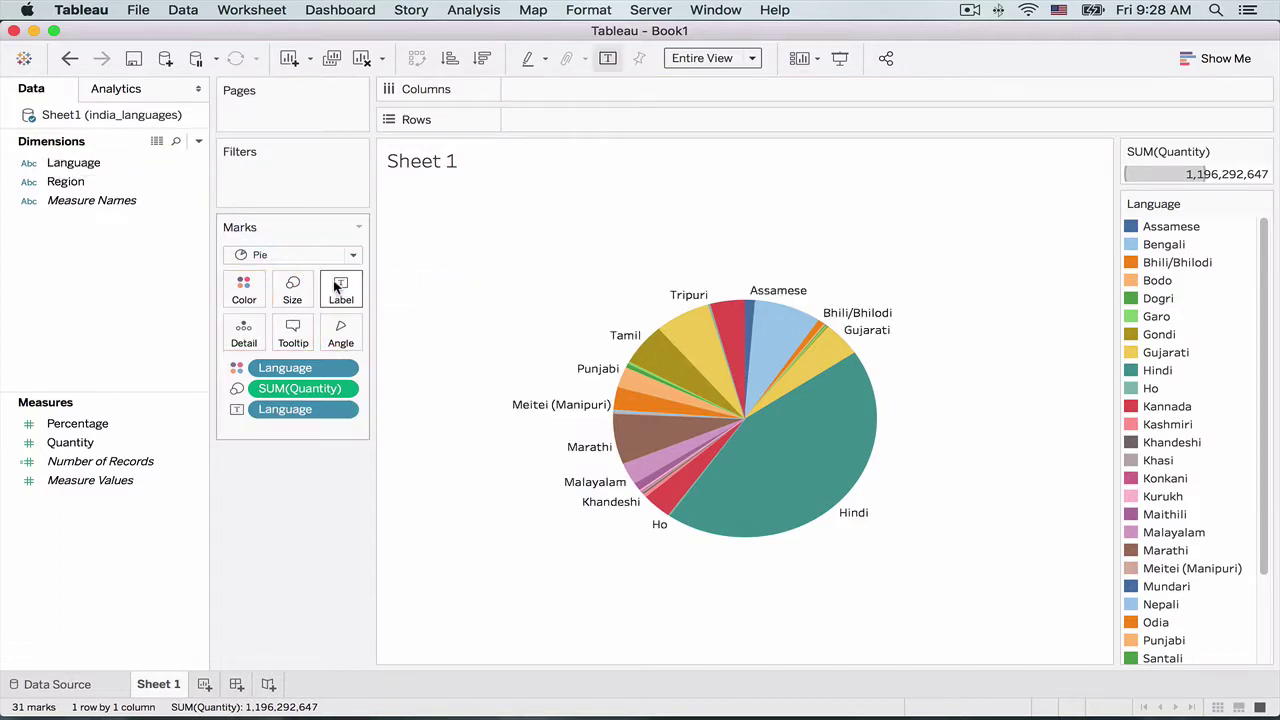
{"action": "left_click", "coordinate": [840, 58]}
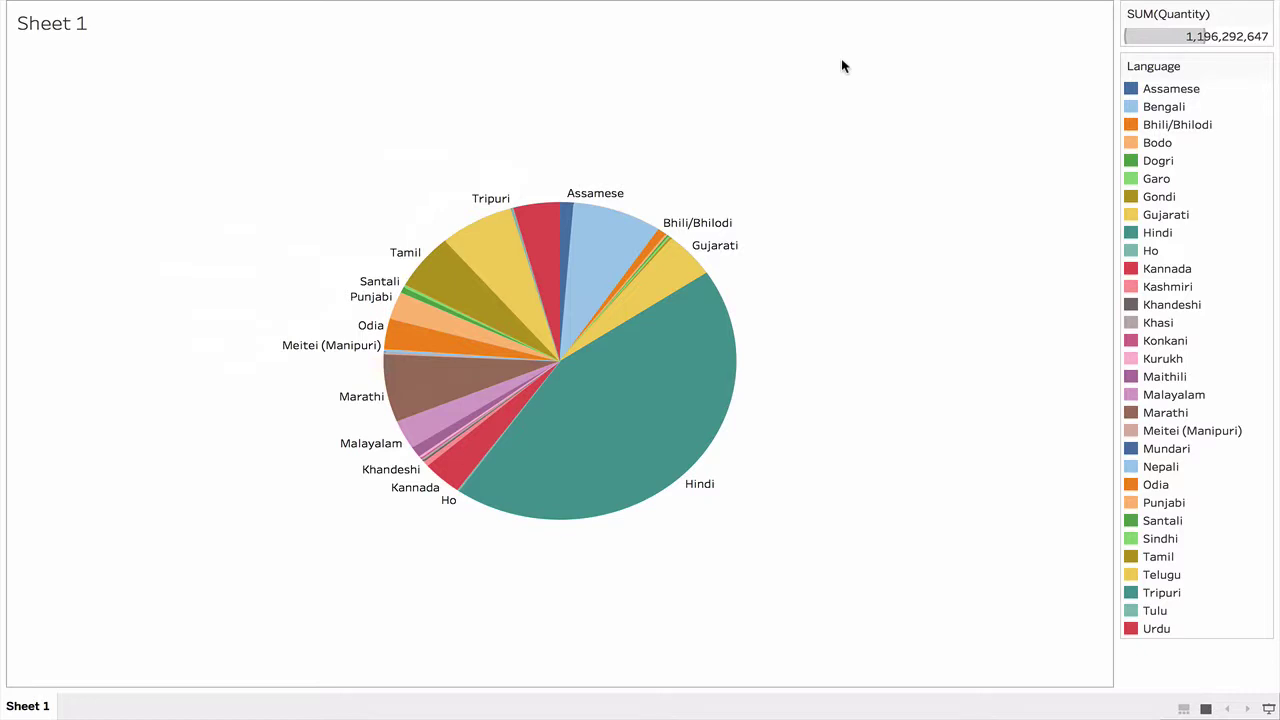
{"action": "key", "text": "Escape"}
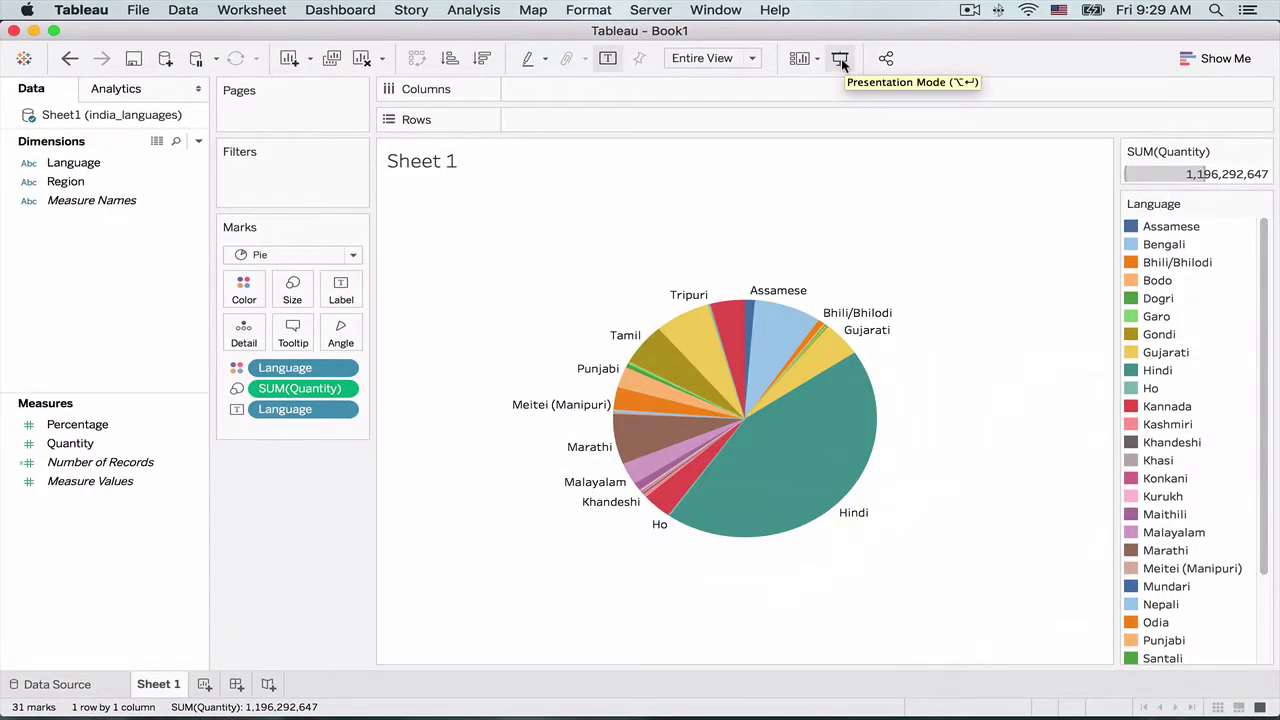
Step: Rename the Sheet 1 worksheet to 'Pie'
{"action": "right_click", "coordinate": [158, 684]}
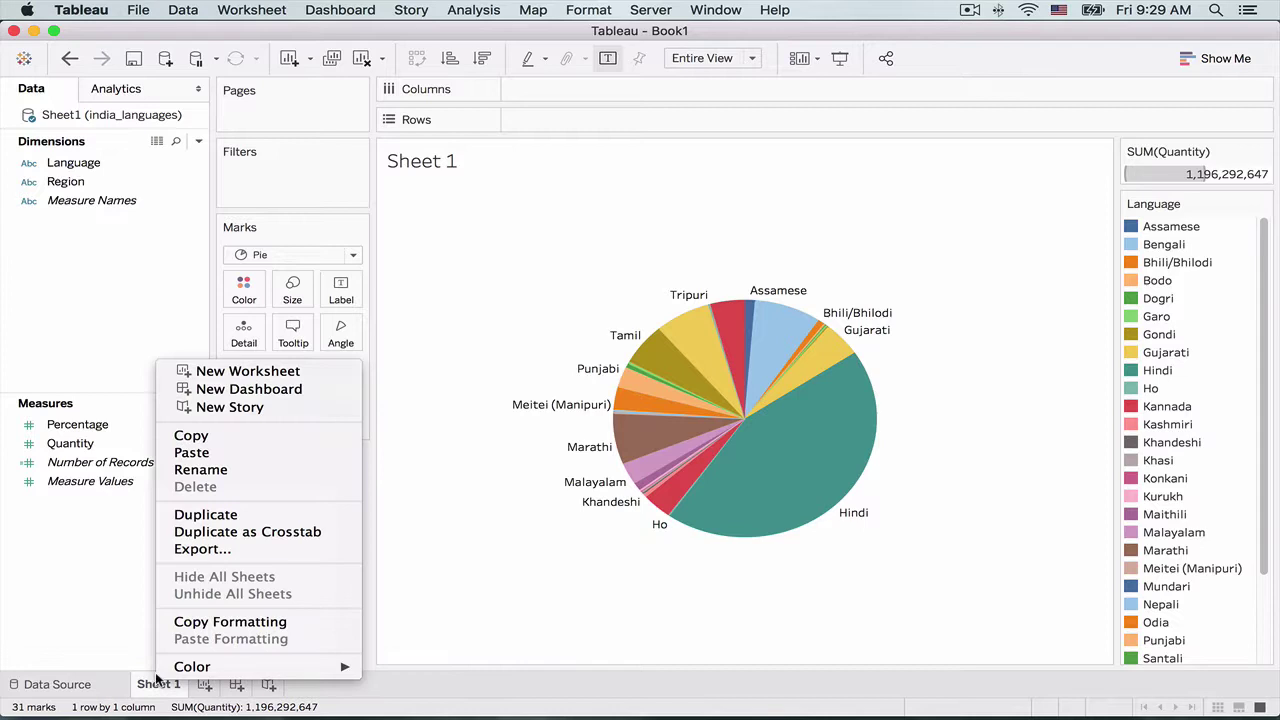
{"action": "left_click", "coordinate": [216, 471]}
{"action": "type", "text": "Pie"}
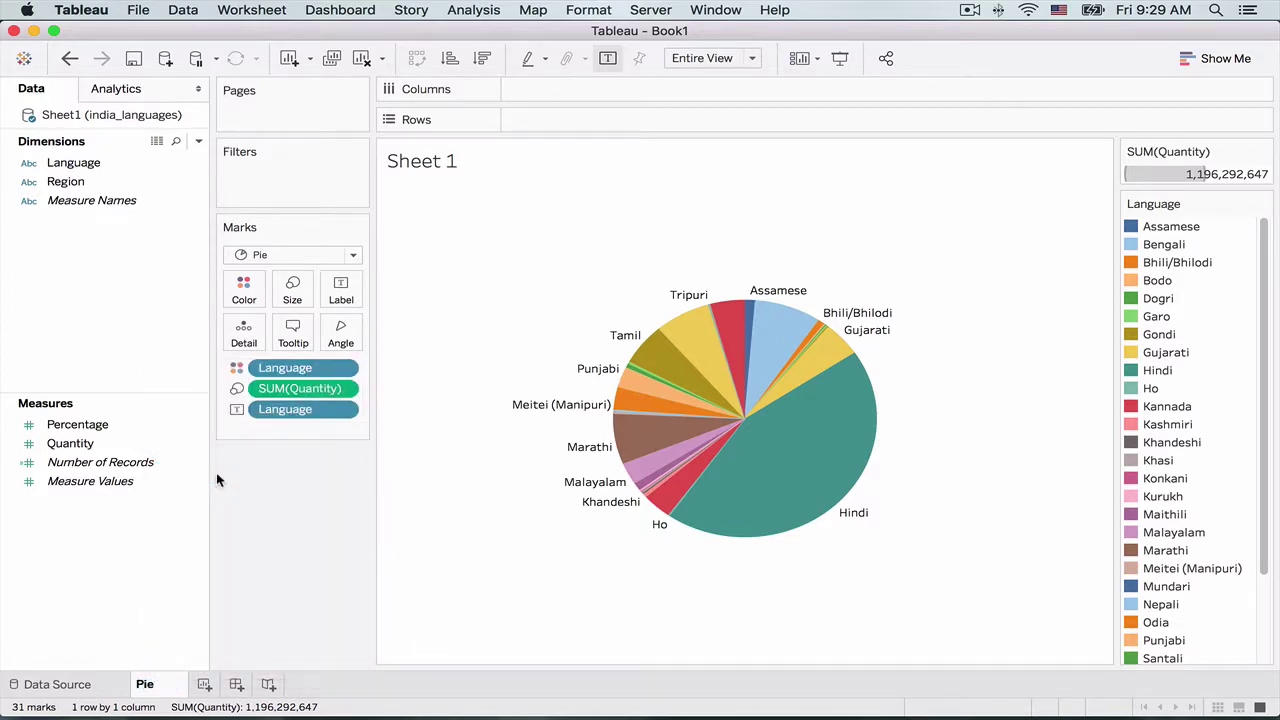
{"action": "key", "text": "Return"}
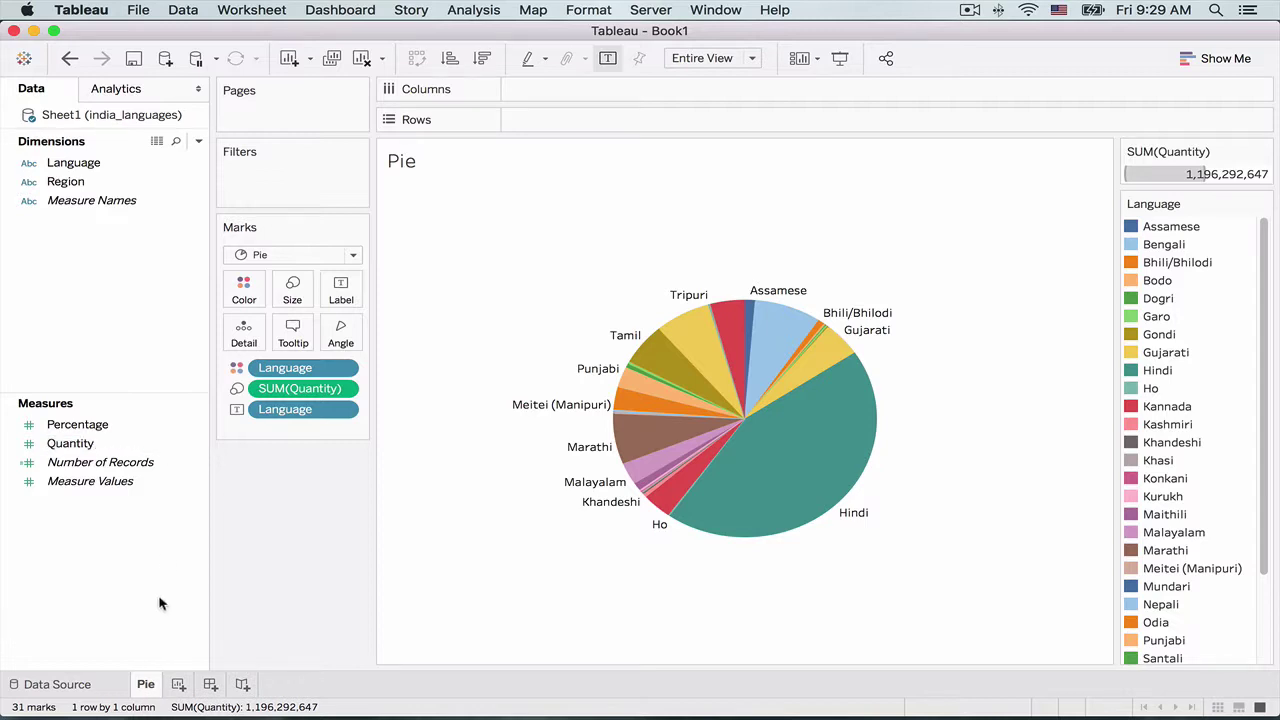
Step: Add a new worksheet and name it 'Bar'
{"action": "left_click", "coordinate": [178, 684]}
{"action": "right_click", "coordinate": [183, 686]}
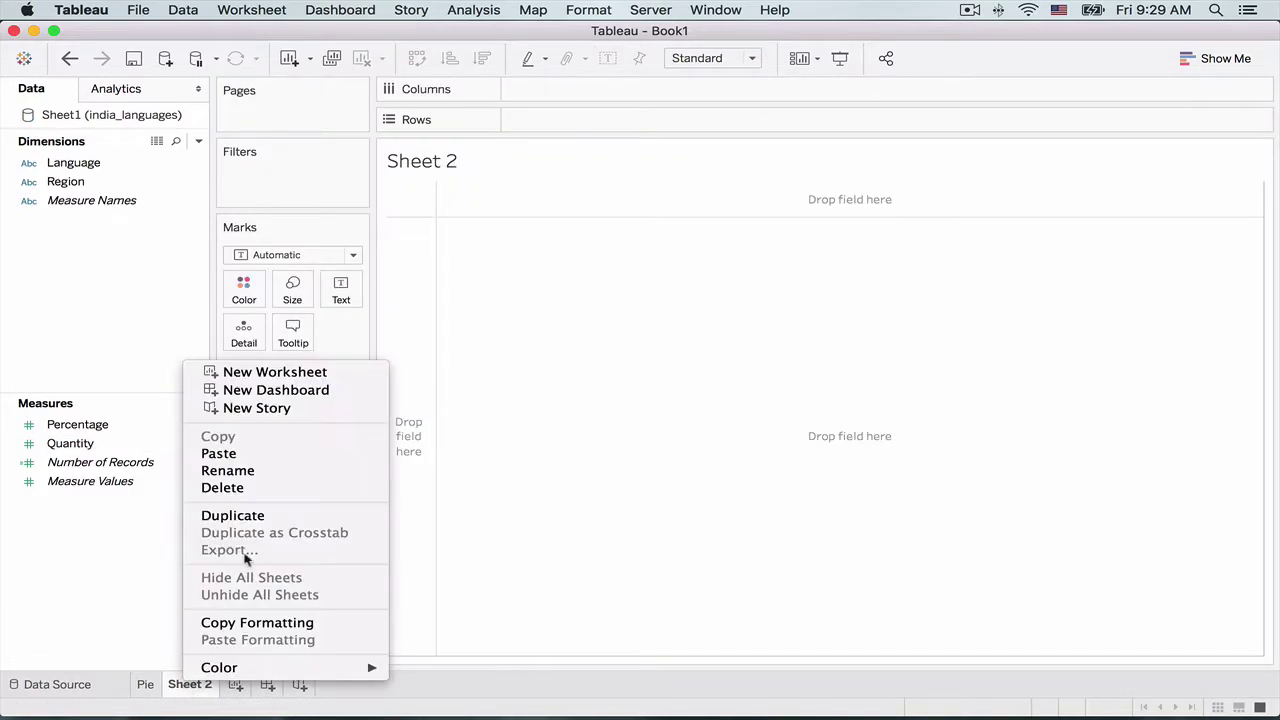
{"action": "left_click", "coordinate": [262, 475]}
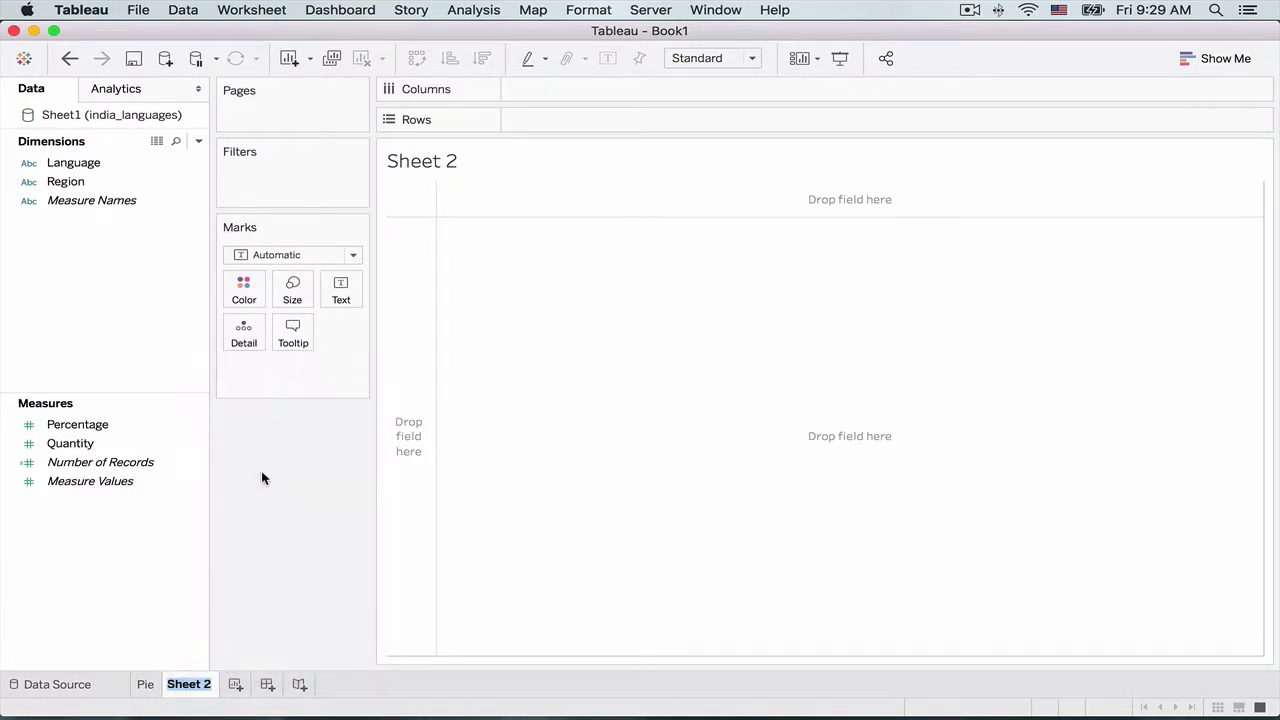
{"action": "type", "text": "Bar"}
{"action": "key", "text": "Return"}
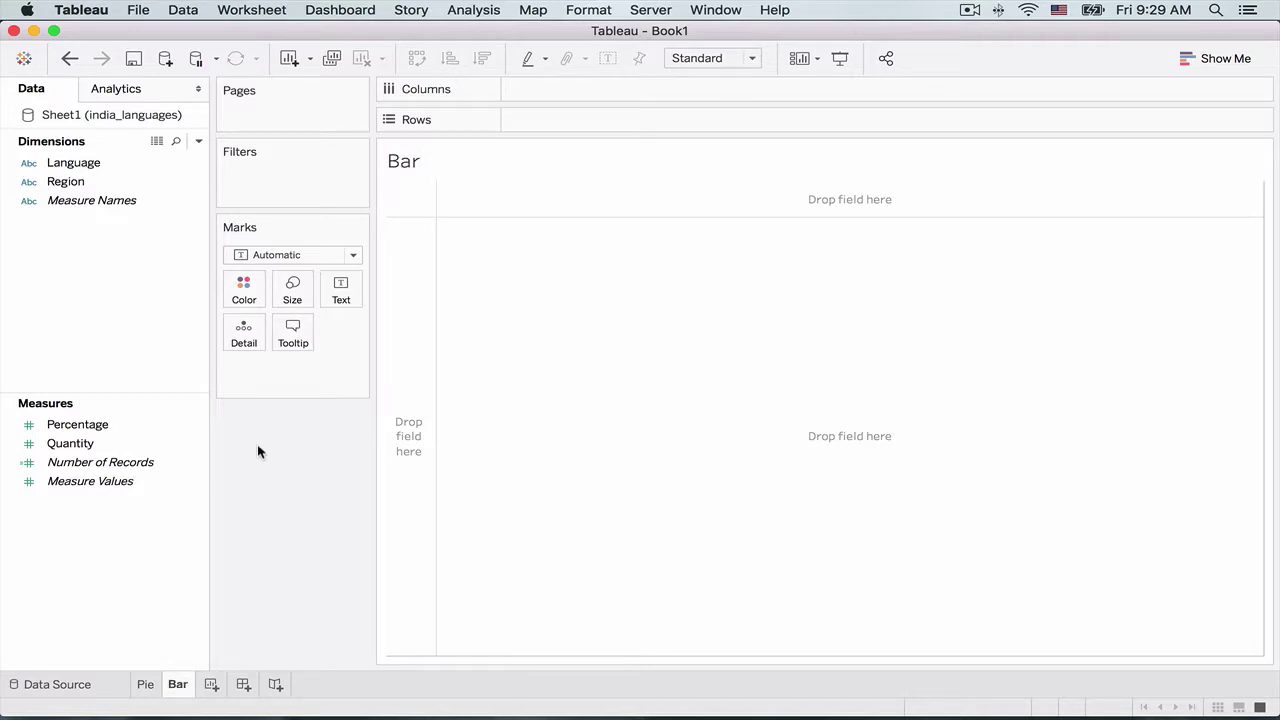
Step: Build a bar chart of SUM(Quantity) by Language, sorted descending
{"action": "left_click", "coordinate": [294, 255]}
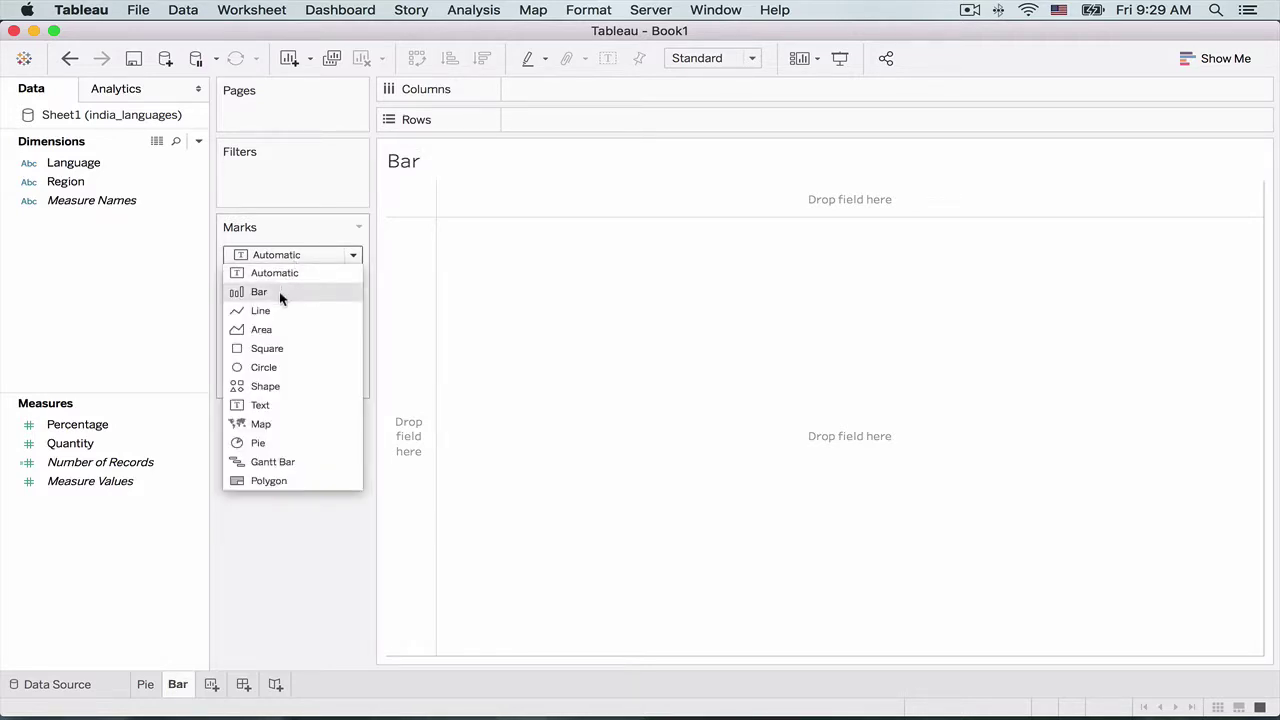
{"action": "left_click", "coordinate": [279, 291]}
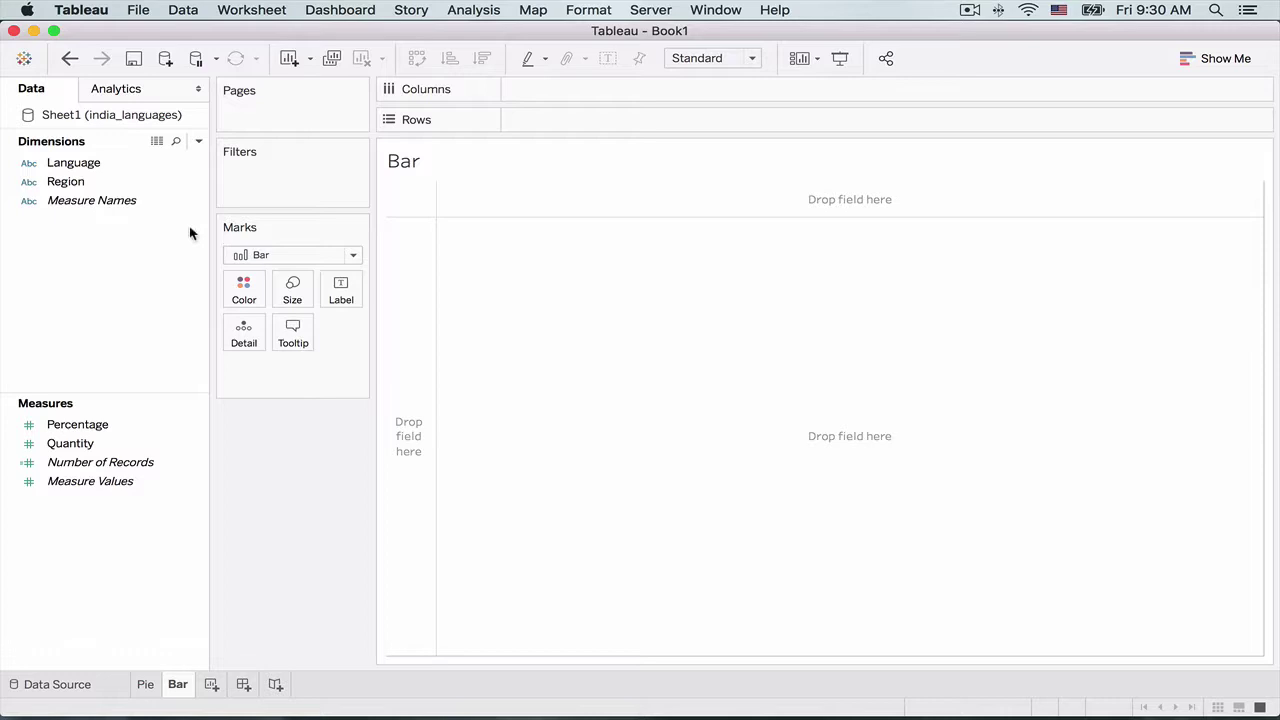
{"action": "left_click_drag", "start_coordinate": [88, 165], "coordinate": [550, 123]}
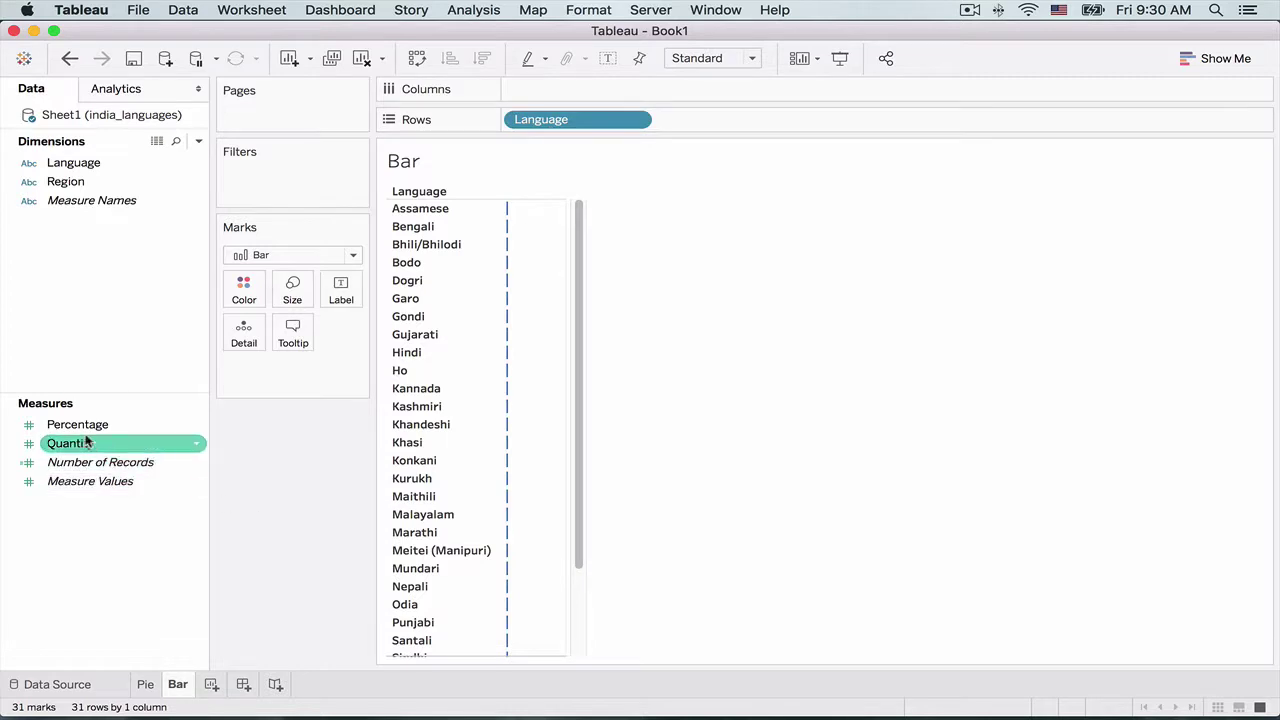
{"action": "mouse_move", "coordinate": [75, 443]}
{"action": "left_mouse_down"}
{"action": "mouse_move", "coordinate": [143, 376]}
{"action": "mouse_move", "coordinate": [541, 88]}
{"action": "left_mouse_up"}
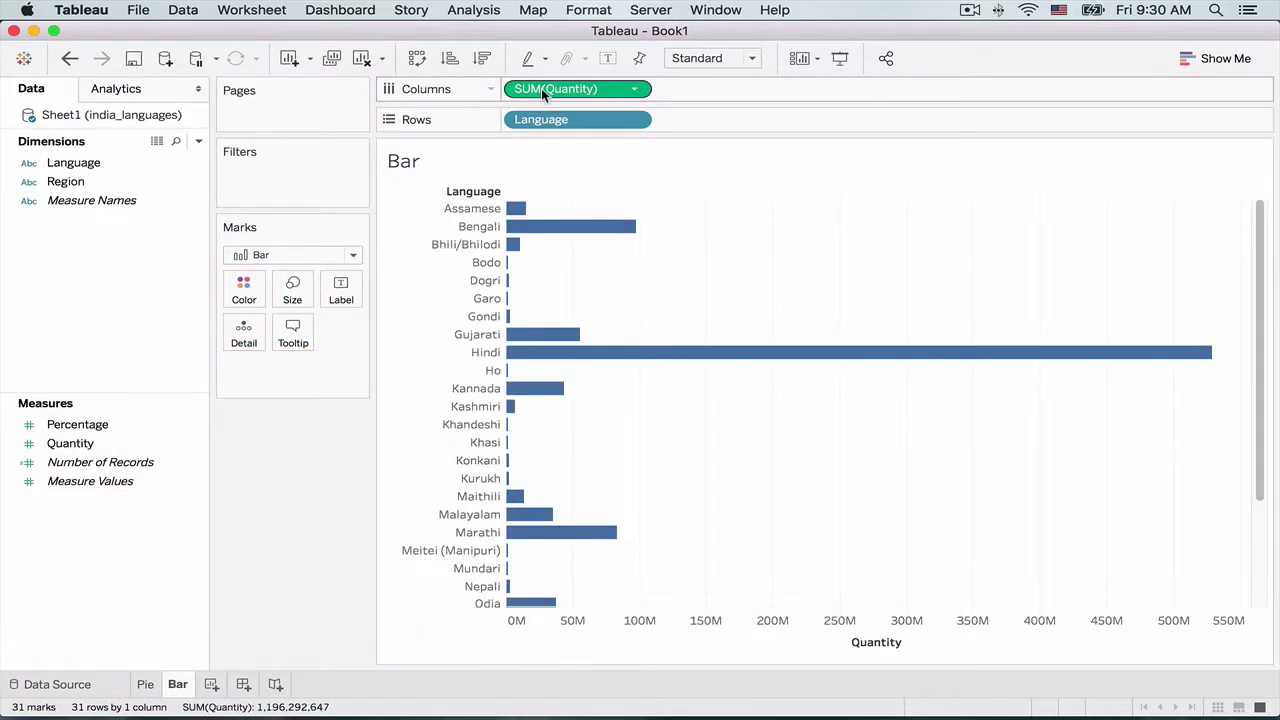
{"action": "left_click", "coordinate": [484, 59]}
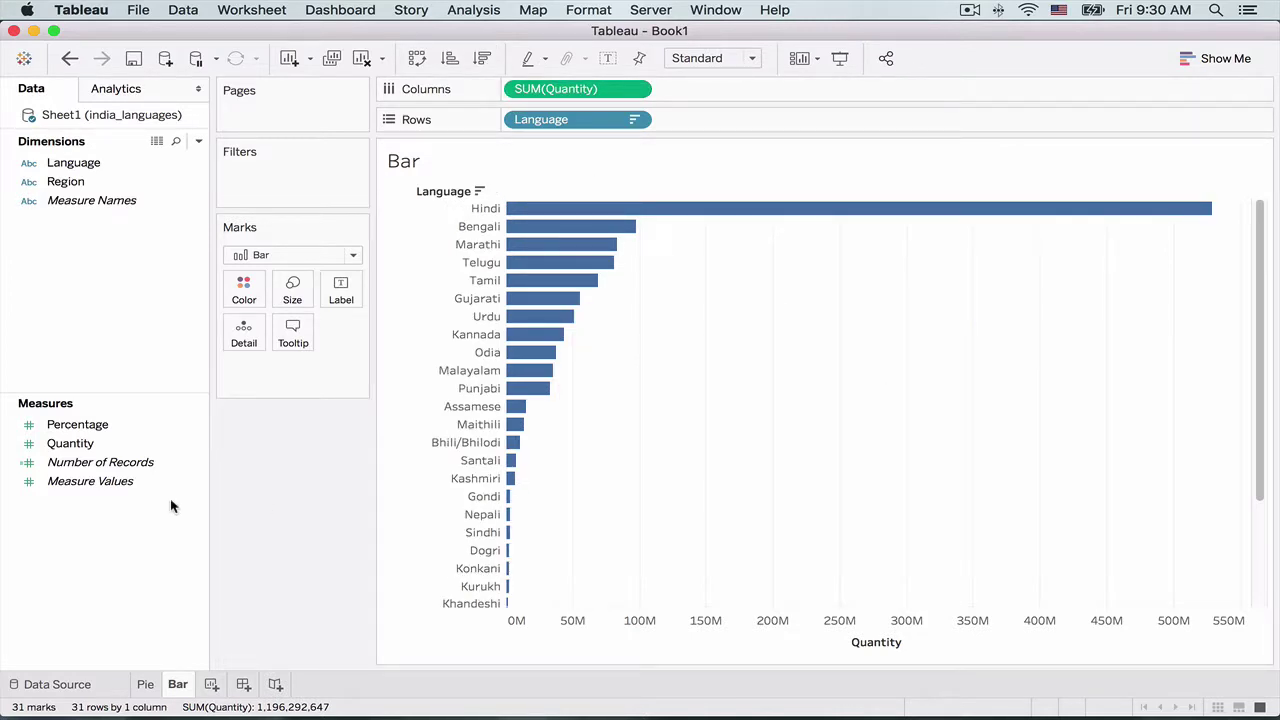
Step: Label the bars with Quantity values, fit them to Entire View, and preview in Presentation Mode
{"action": "left_click", "coordinate": [87, 463]}
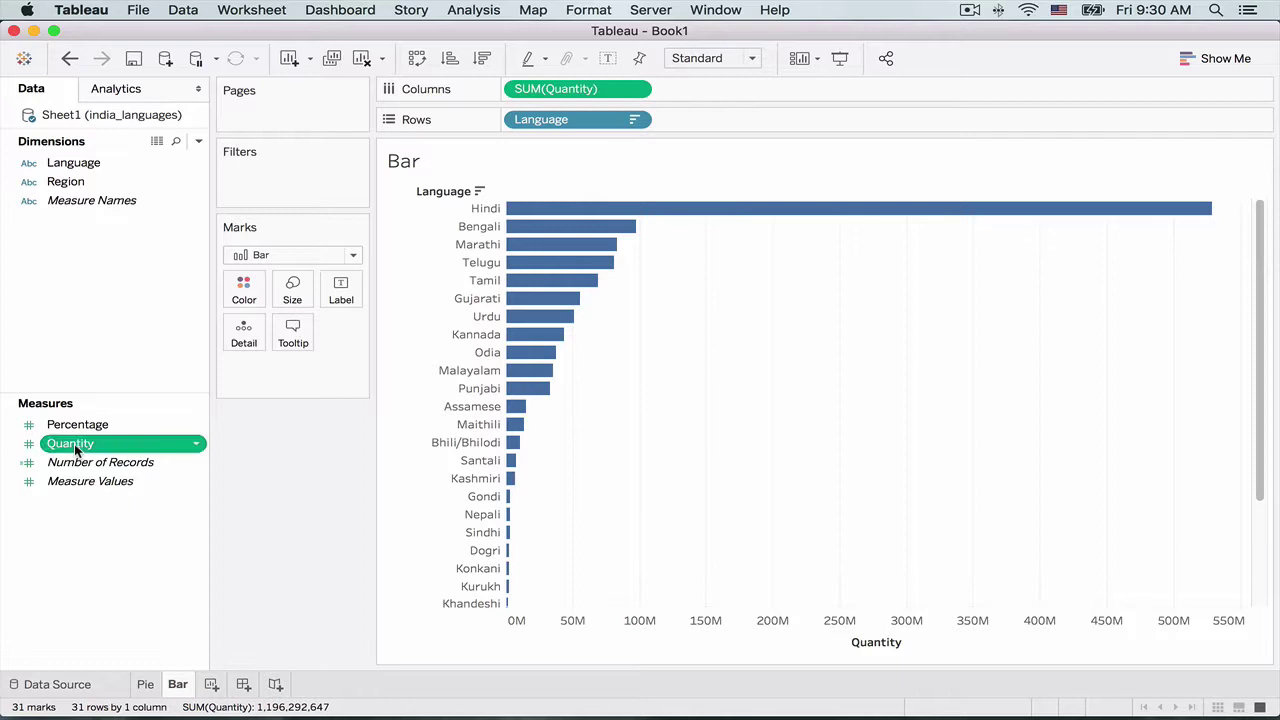
{"action": "left_click_drag", "start_coordinate": [86, 443], "coordinate": [343, 286]}
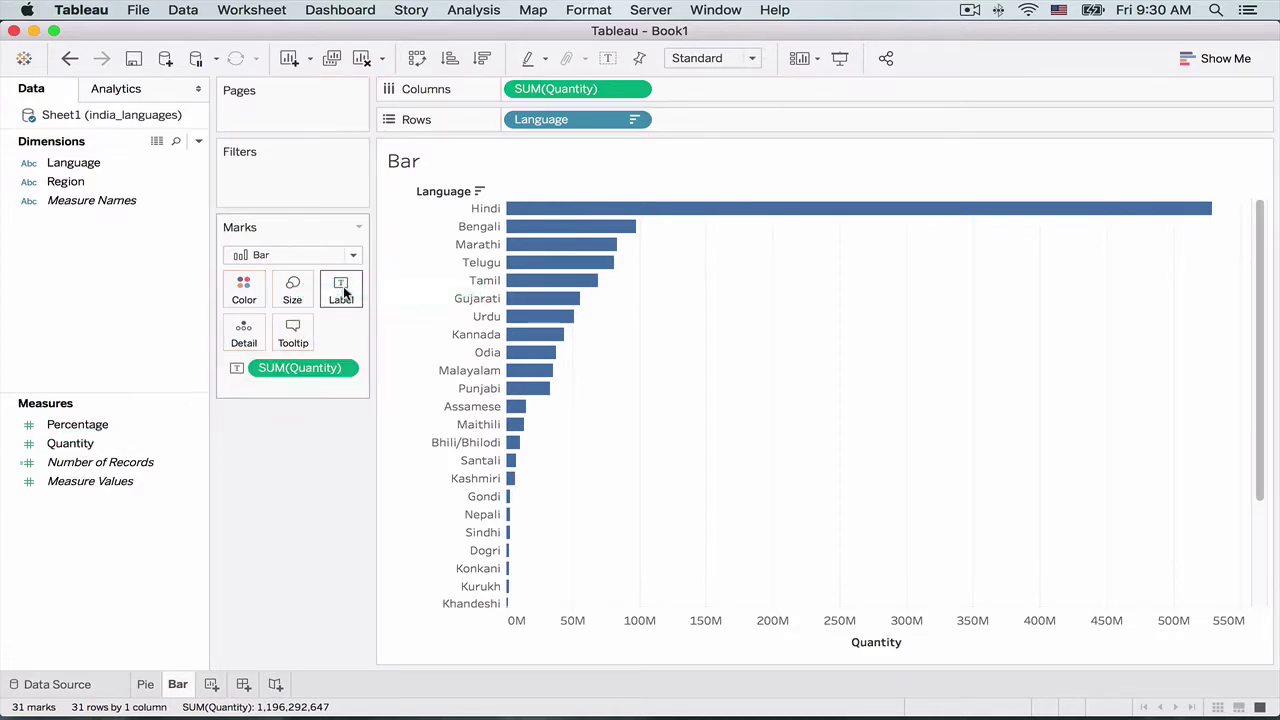
{"action": "left_click", "coordinate": [697, 62]}
{"action": "left_click", "coordinate": [718, 128]}
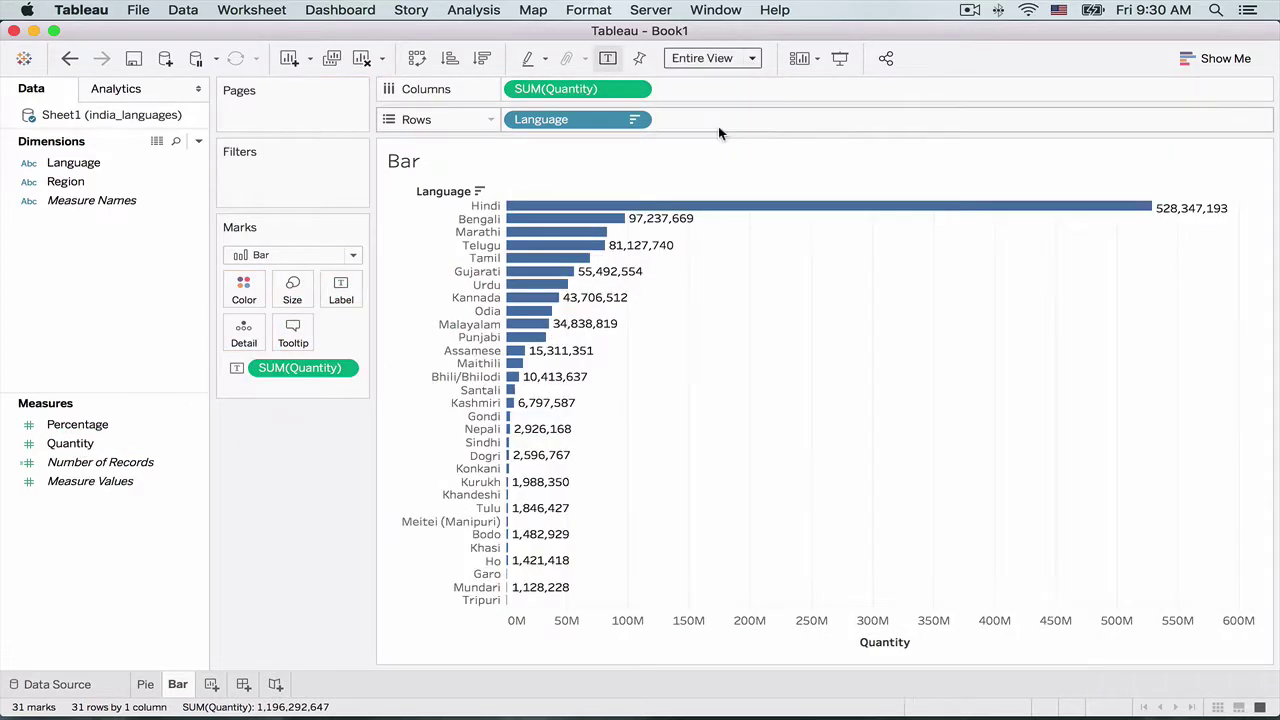
{"action": "left_click", "coordinate": [838, 60]}
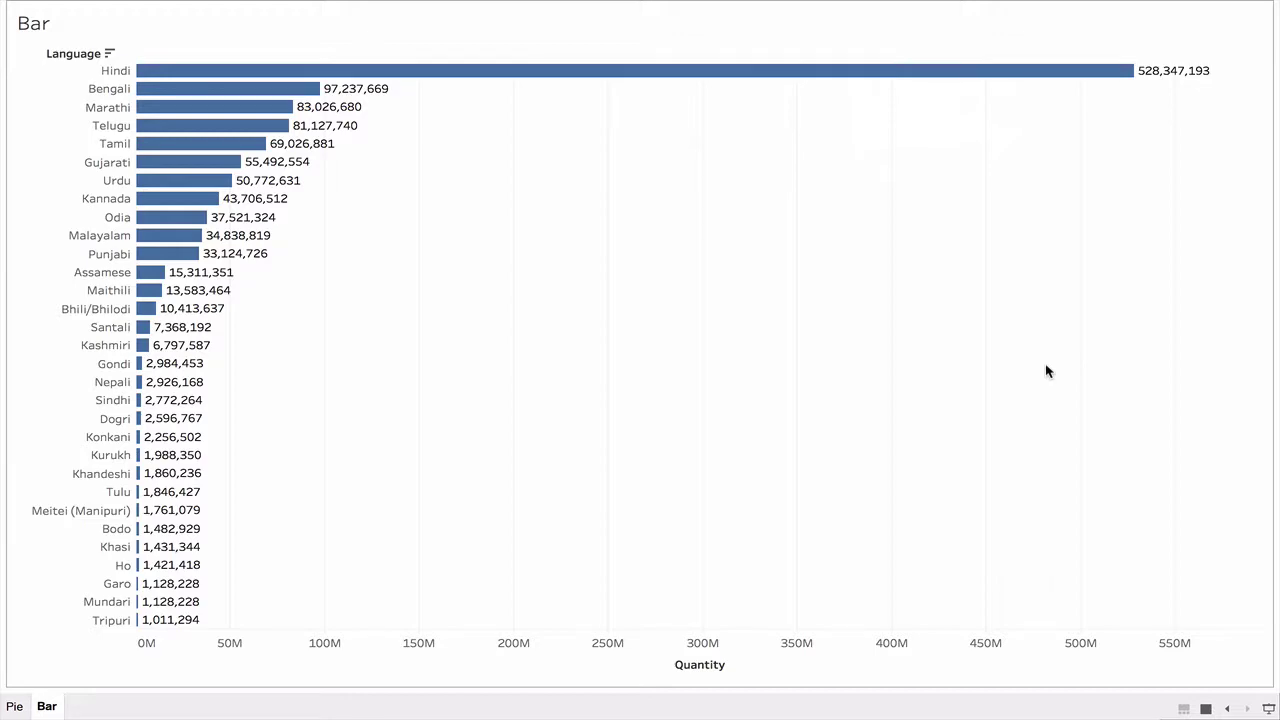
{"action": "key", "text": "Escape"}
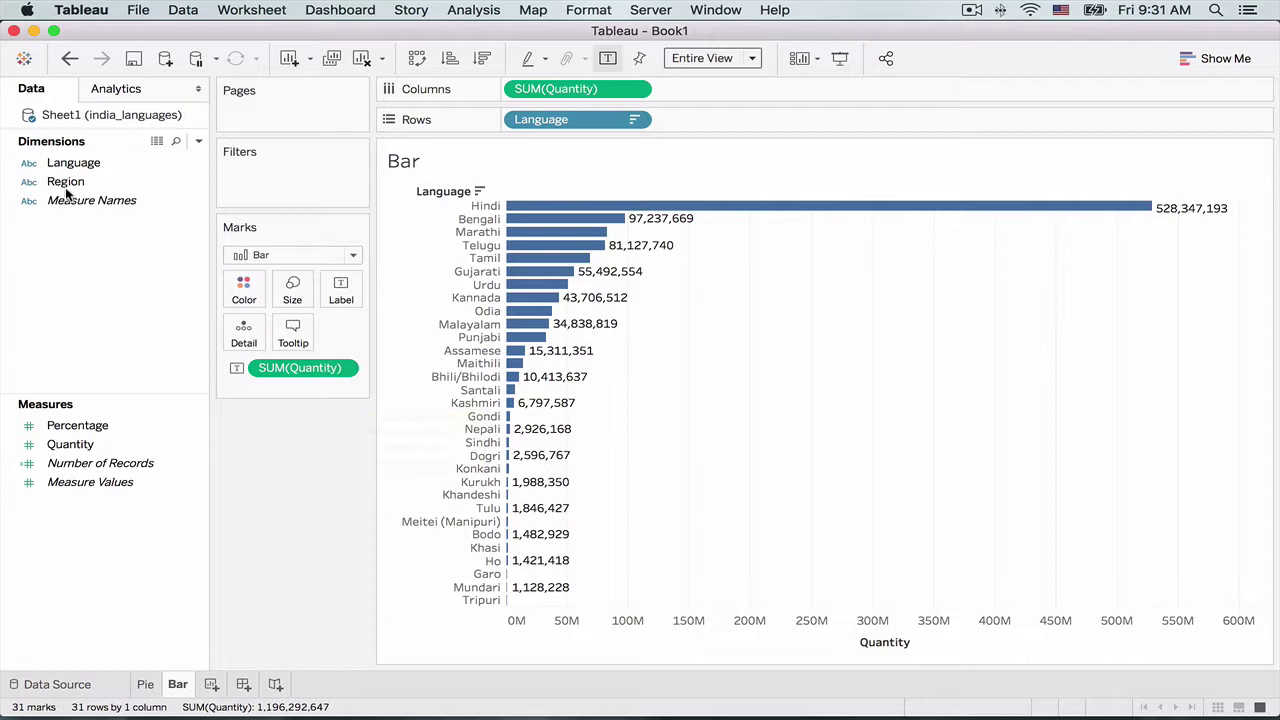
Step: Colour the language bars by Region and preview them in Presentation Mode
{"action": "left_click_drag", "start_coordinate": [66, 182], "coordinate": [249, 287]}
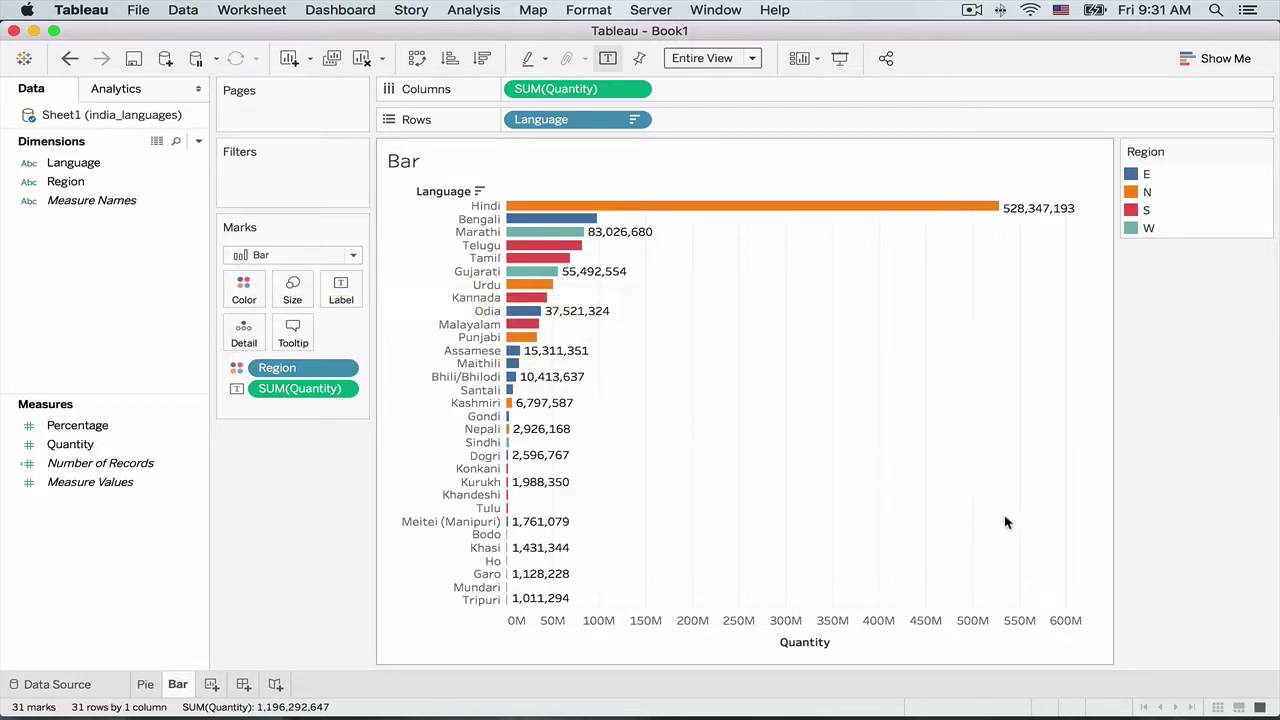
{"action": "left_click", "coordinate": [839, 58]}
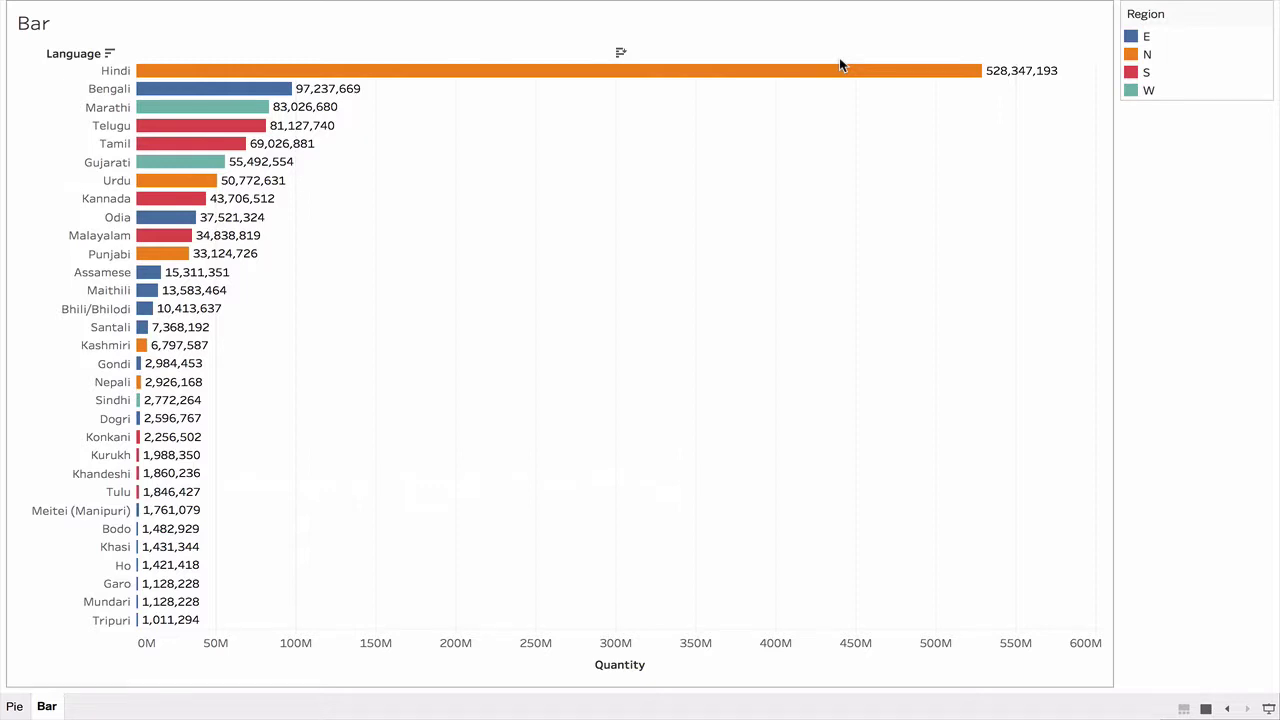
{"action": "key", "text": "Escape"}
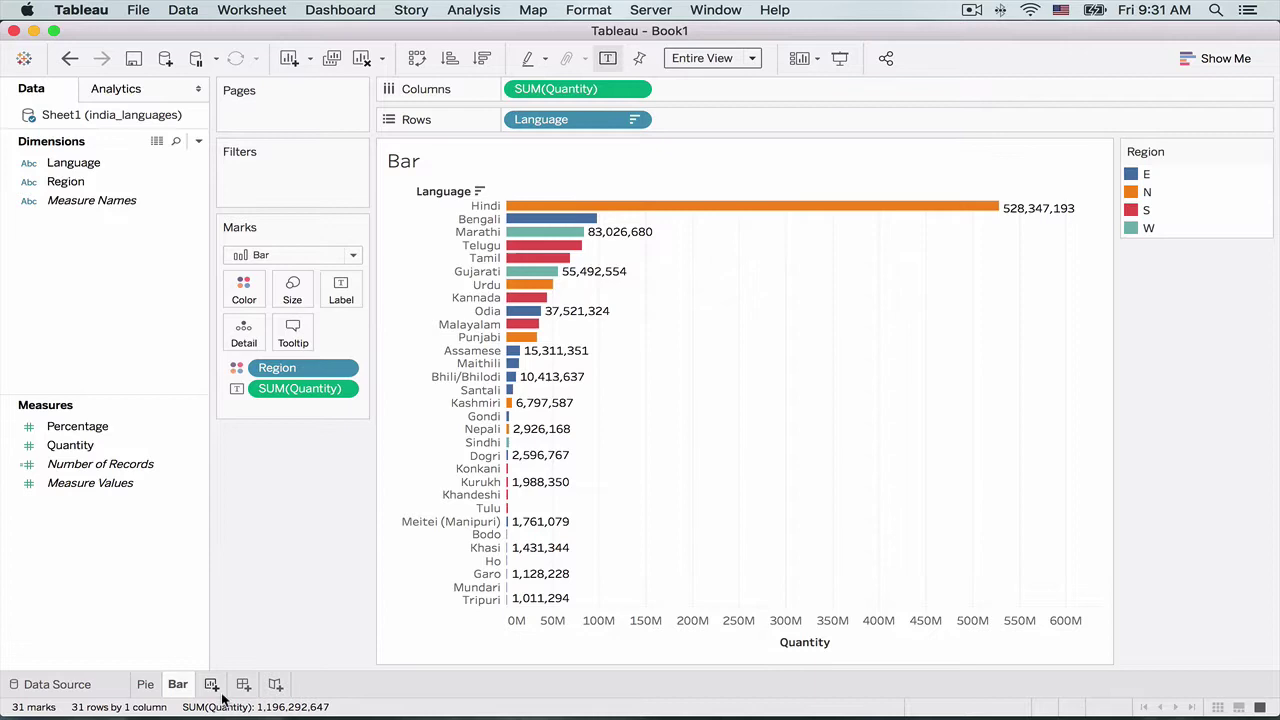
Step: Add a new worksheet, Sheet 3, and begin renaming it
{"action": "left_click", "coordinate": [211, 688]}
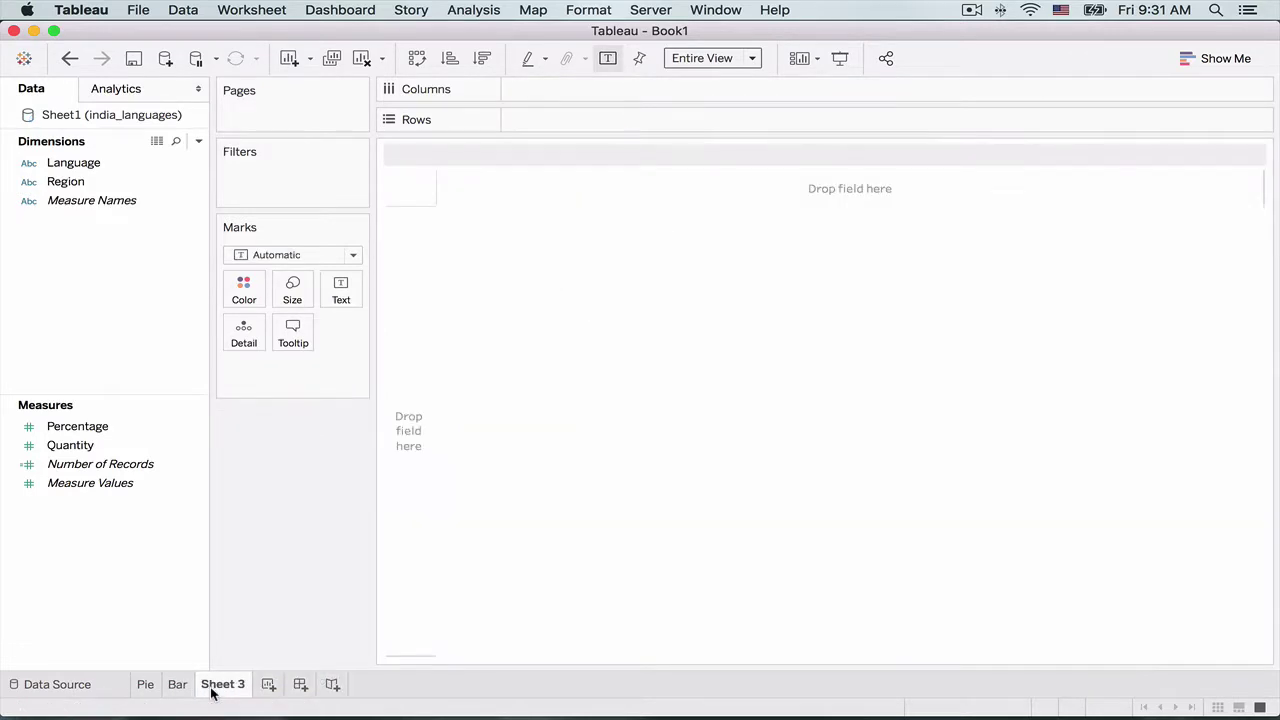
{"action": "right_click", "coordinate": [228, 688]}
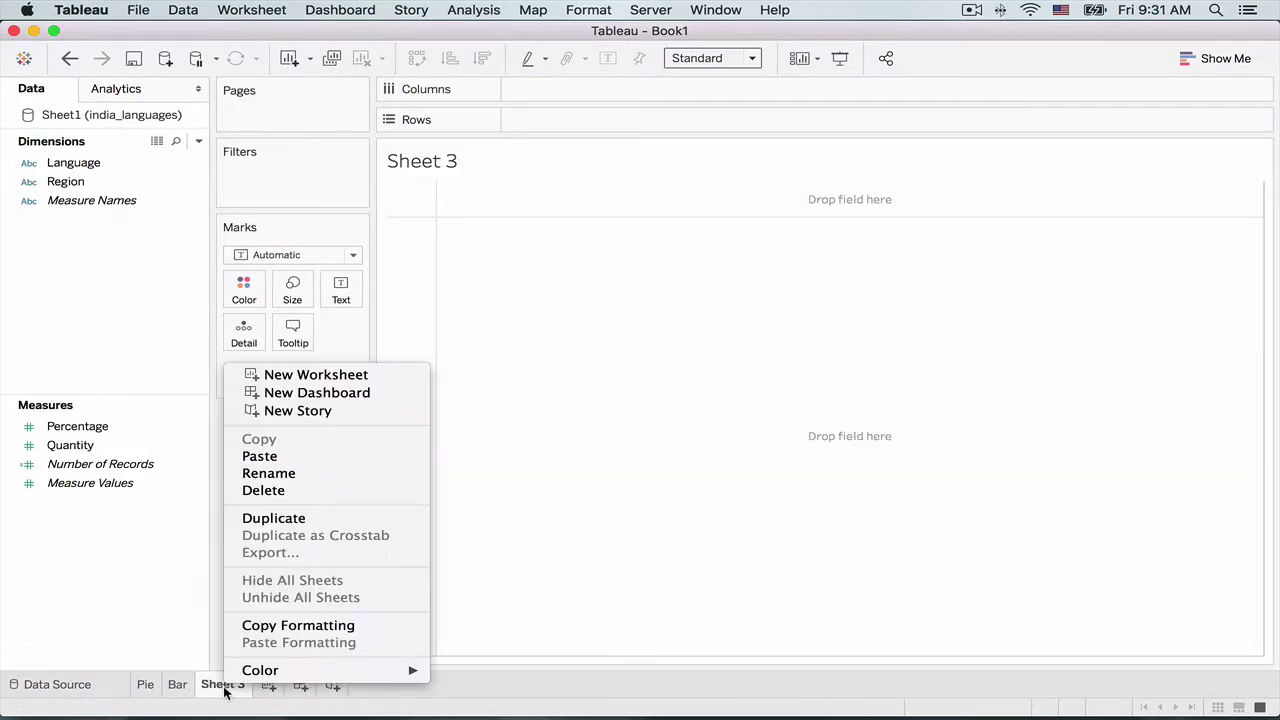
{"action": "left_click", "coordinate": [277, 473]}
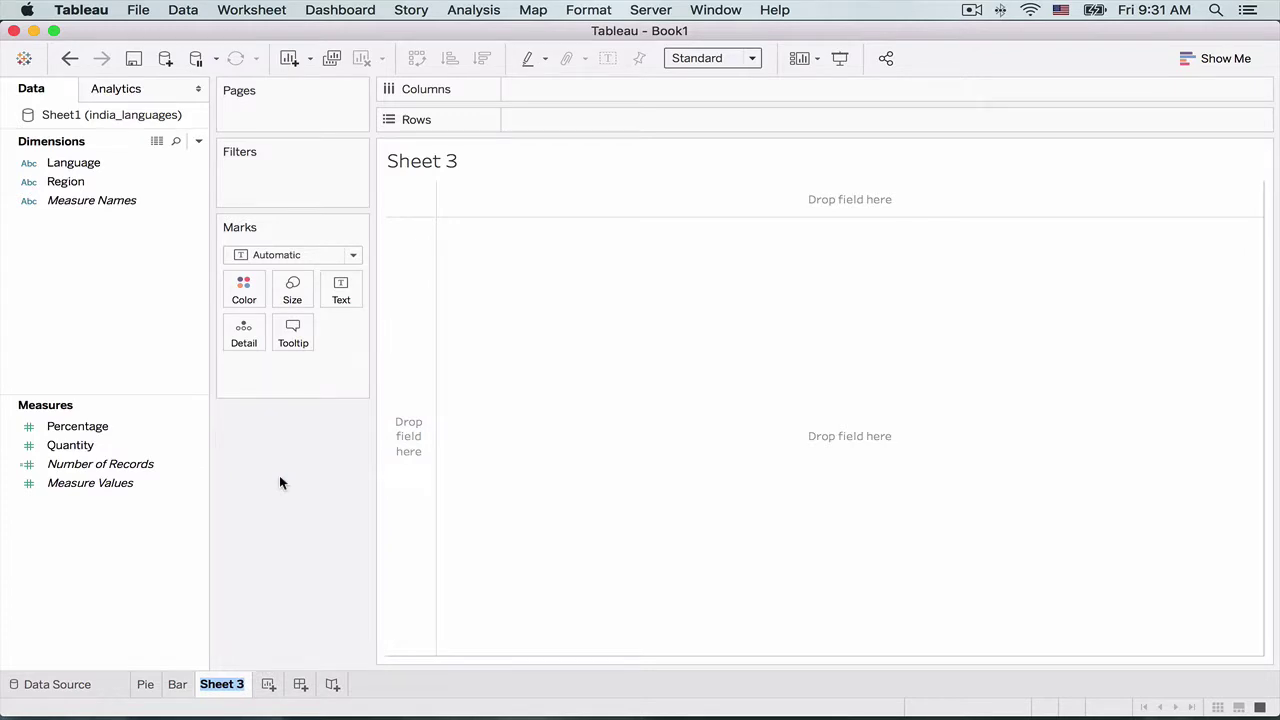
Step: Name the sheet 'Tree' and make a Square-mark treemap sized by Quantity, coloured by Language
{"action": "type", "text": "Tree"}
{"action": "key", "text": "Return"}
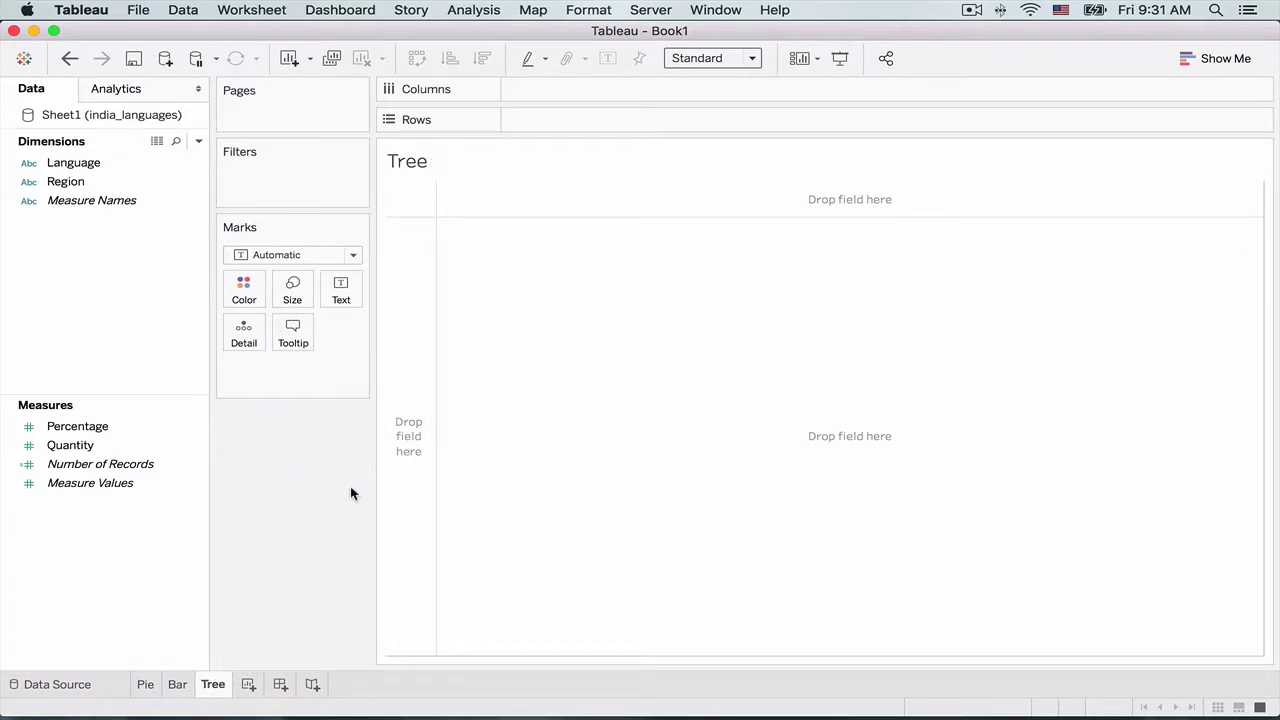
{"action": "left_click", "coordinate": [353, 256]}
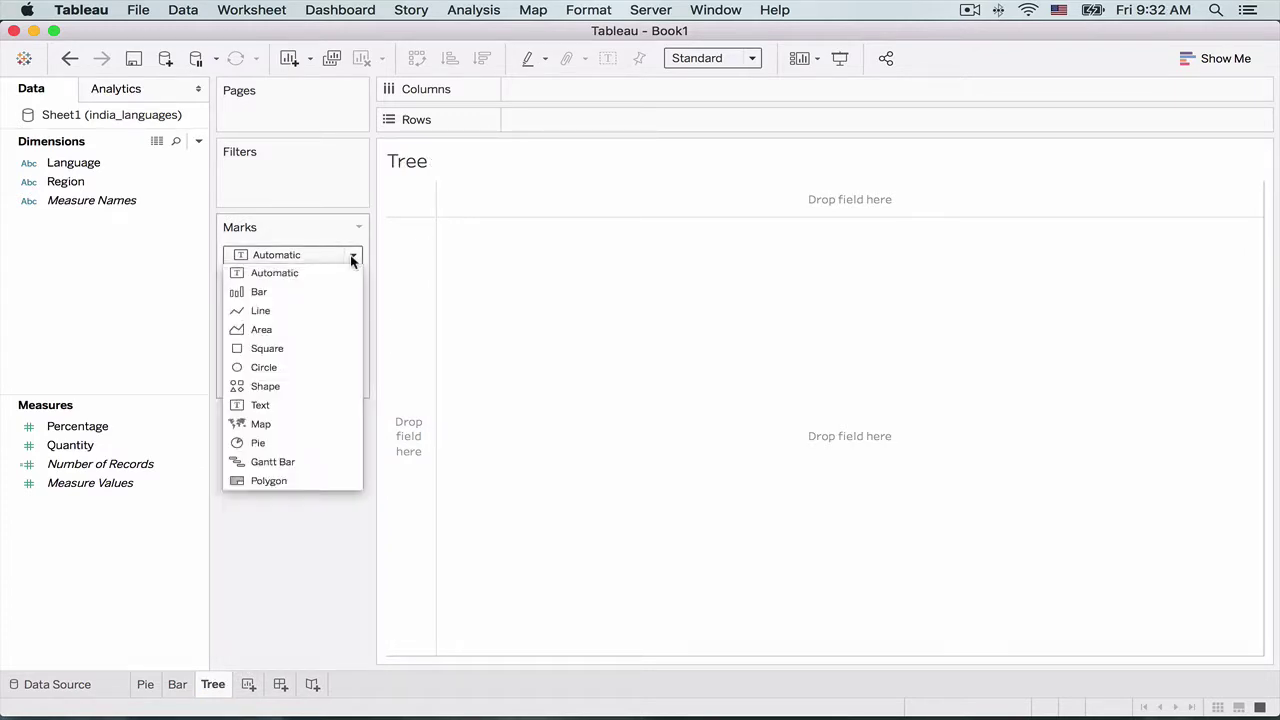
{"action": "left_click", "coordinate": [264, 348]}
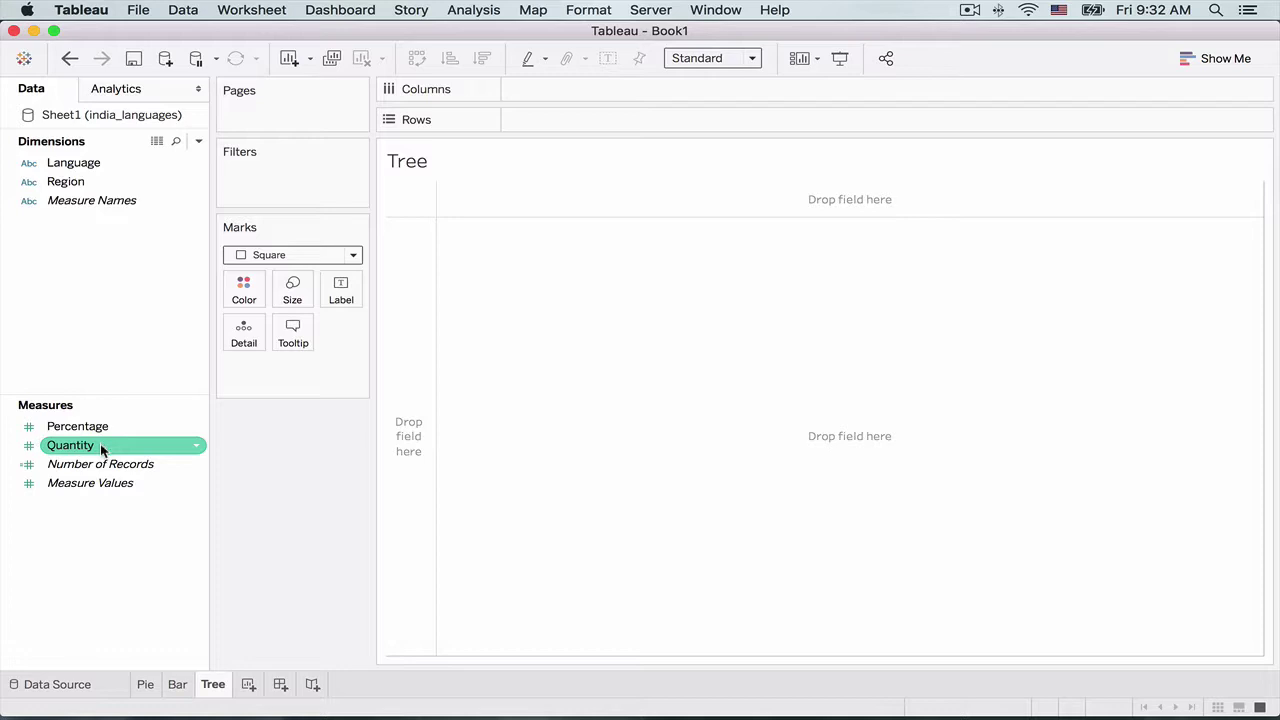
{"action": "left_click_drag", "start_coordinate": [100, 445], "coordinate": [296, 304]}
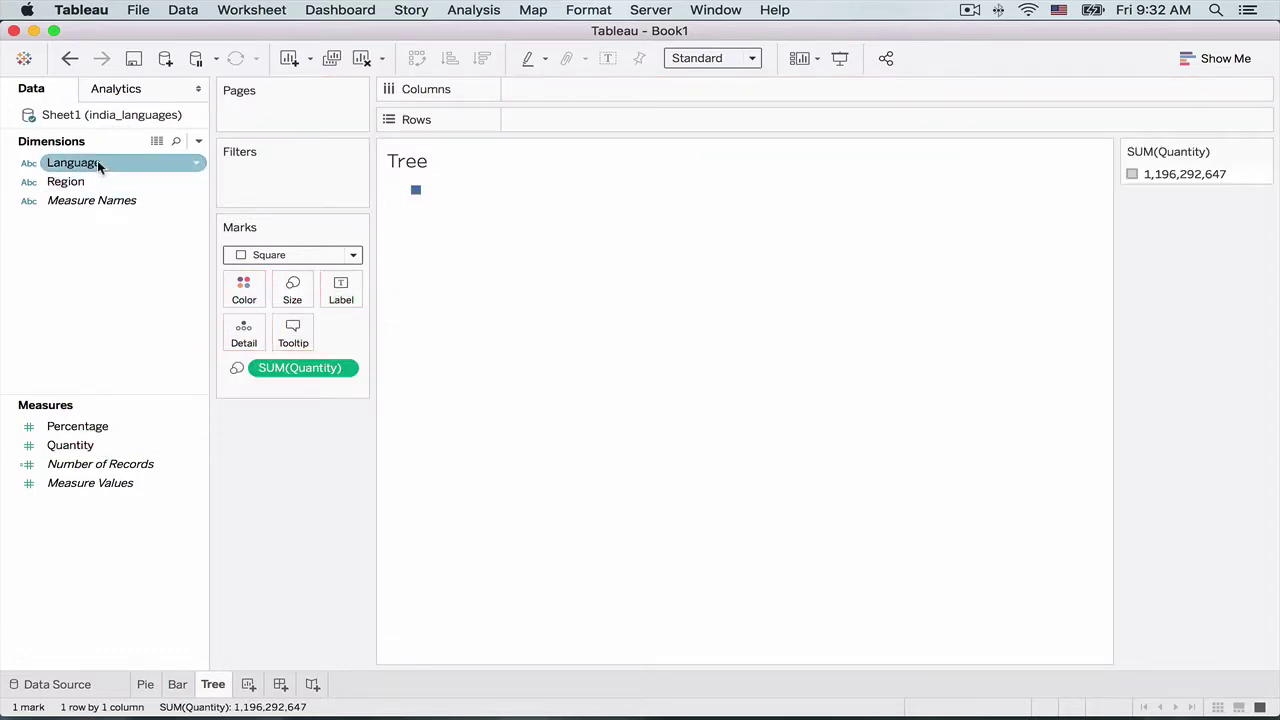
{"action": "left_click_drag", "start_coordinate": [97, 160], "coordinate": [240, 291]}
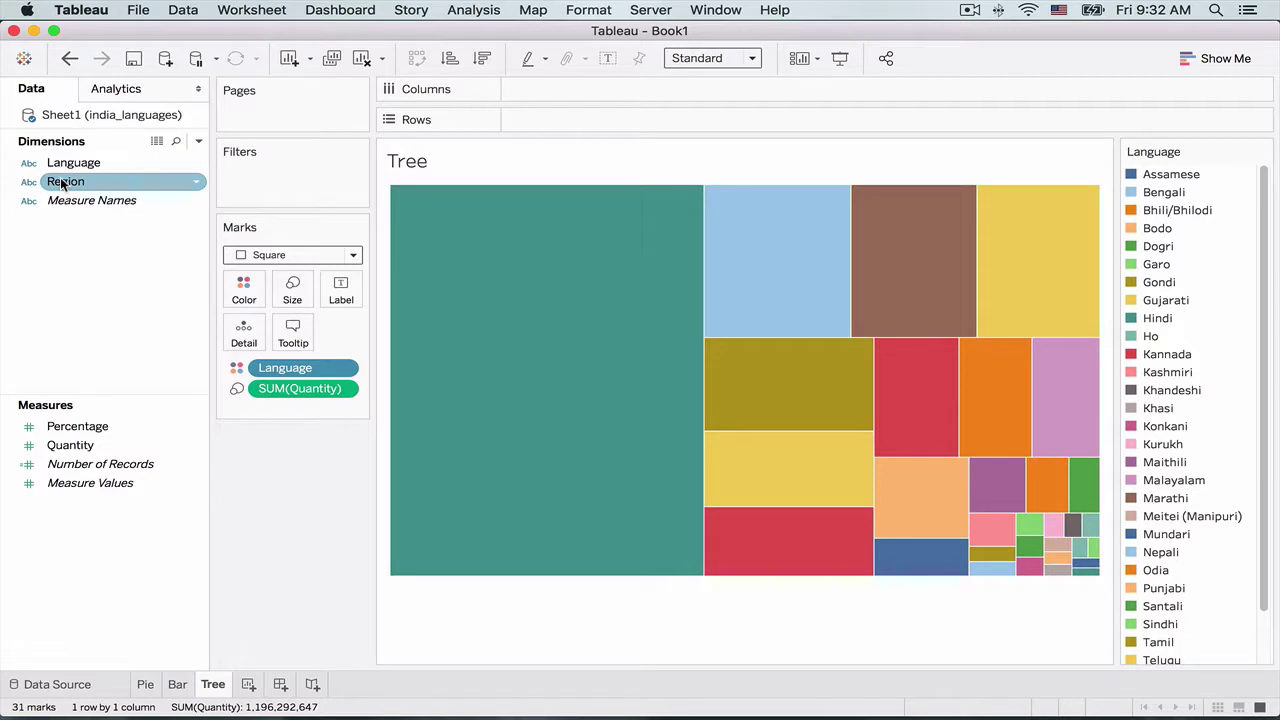
Step: Replace Language with Region on Color and label the tiles with Language and Quantity
{"action": "left_click_drag", "start_coordinate": [63, 182], "coordinate": [272, 368]}
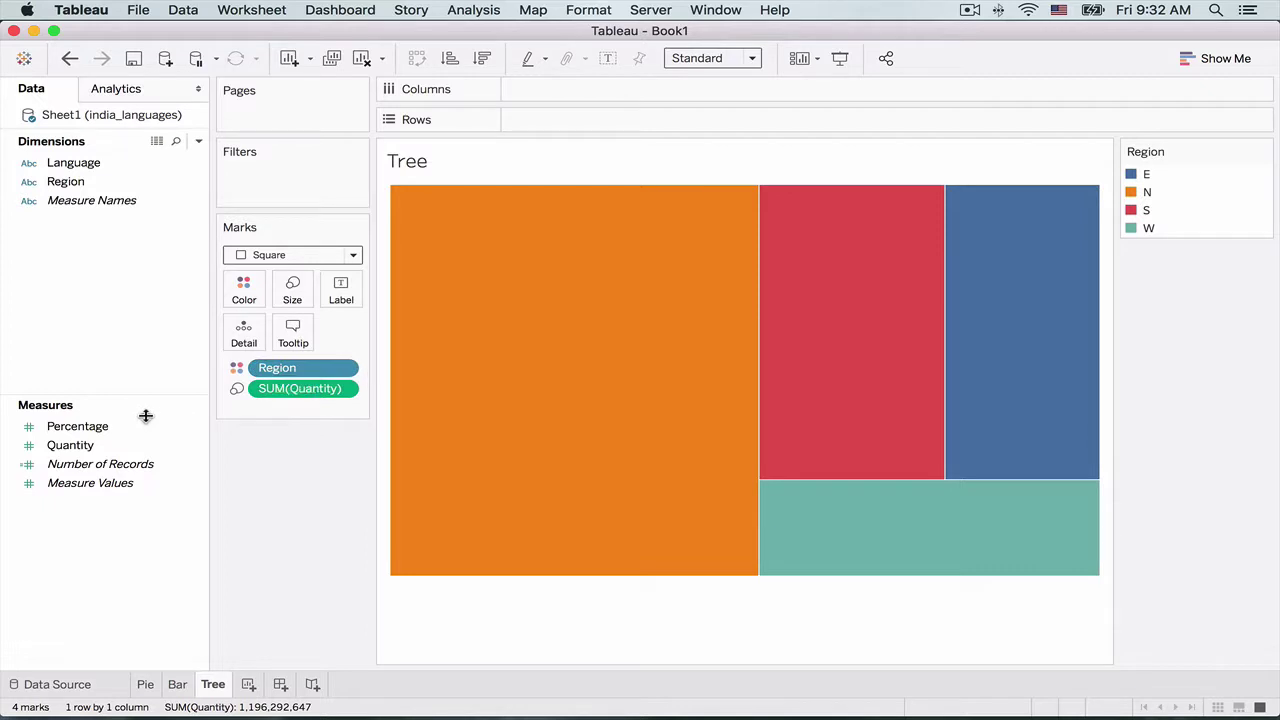
{"action": "left_click", "coordinate": [57, 165]}
{"action": "left_click_drag", "start_coordinate": [57, 165], "coordinate": [341, 287]}
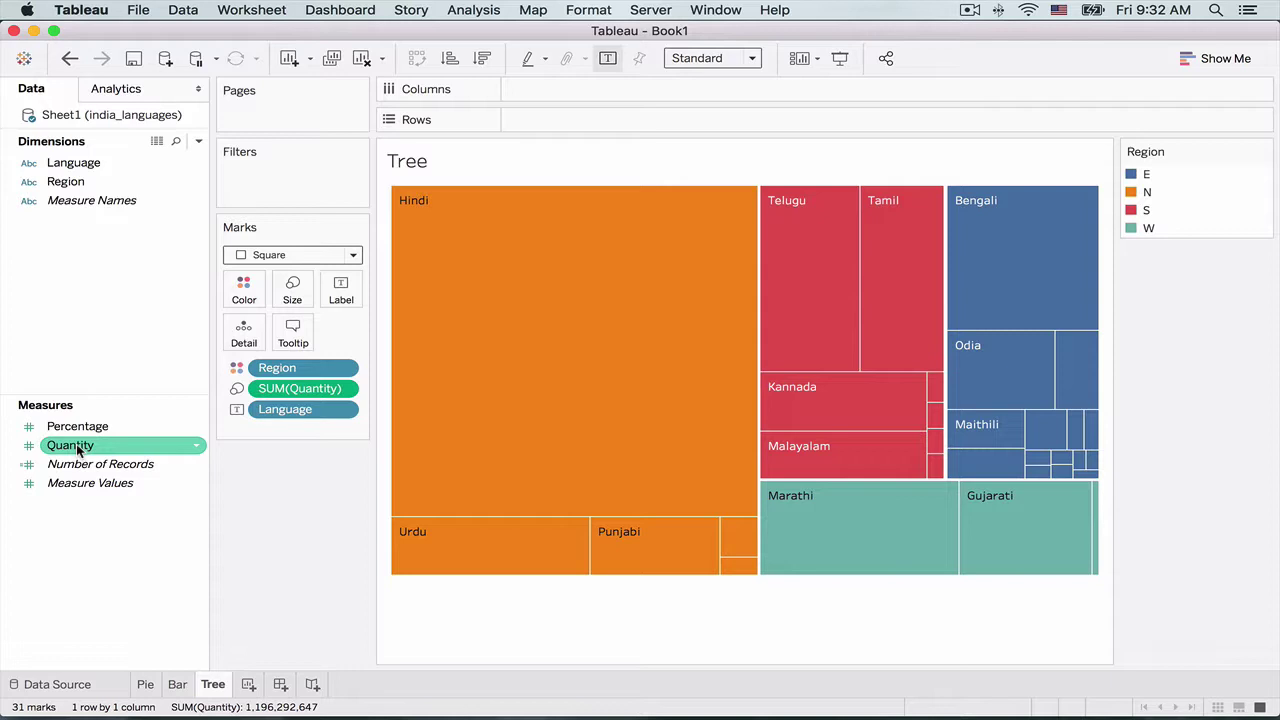
{"action": "left_click_drag", "start_coordinate": [78, 450], "coordinate": [349, 295]}
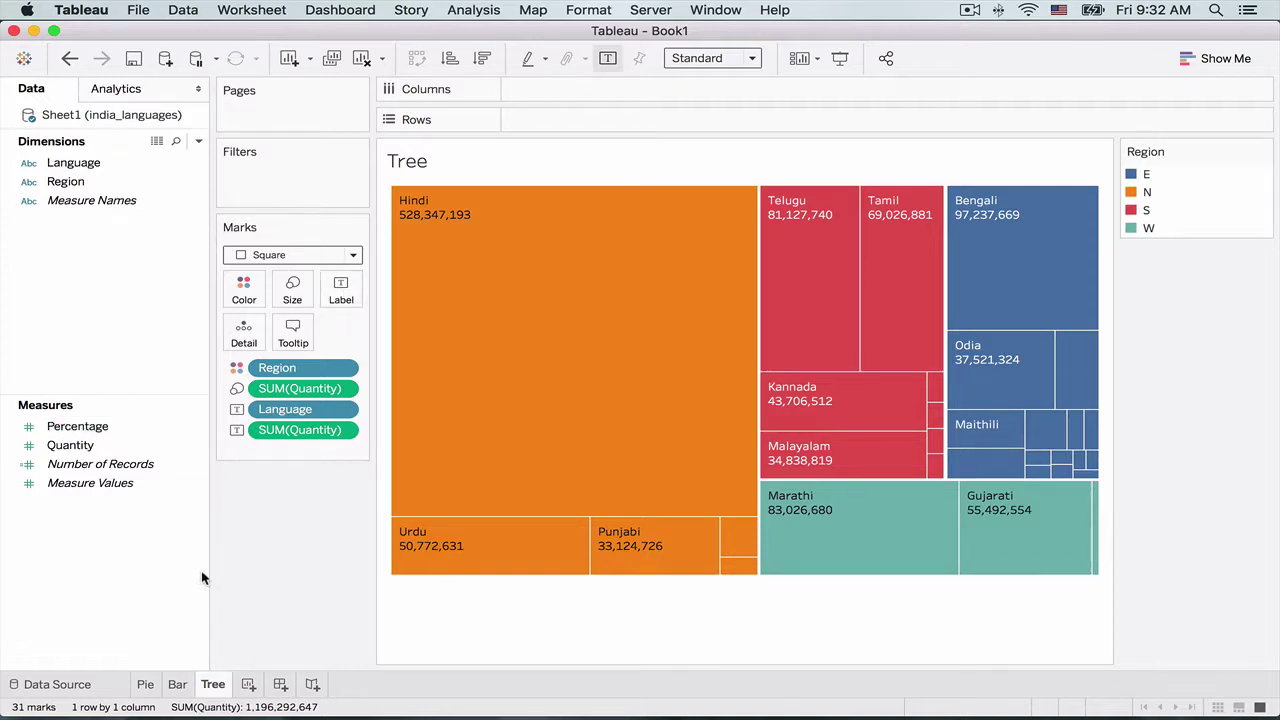
Step: Set the treemap to Entire View and check tile tooltips in Presentation Mode
{"action": "left_click", "coordinate": [752, 58]}
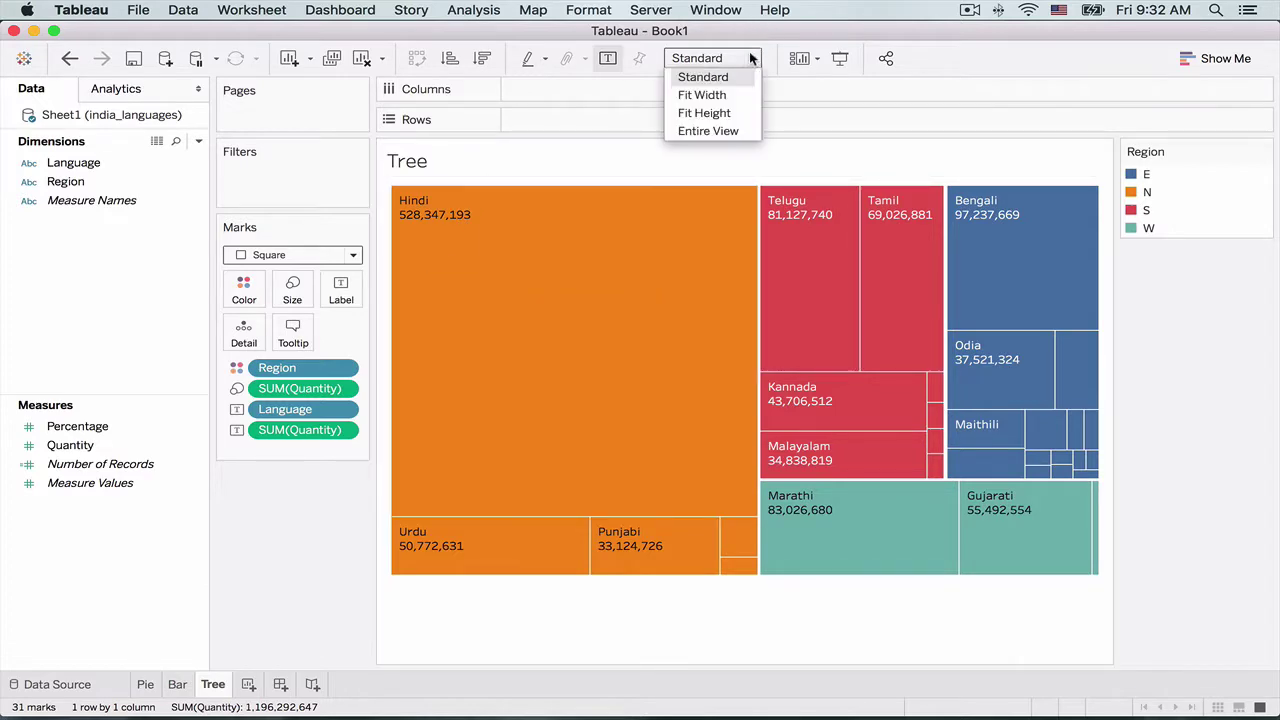
{"action": "left_click", "coordinate": [727, 131]}
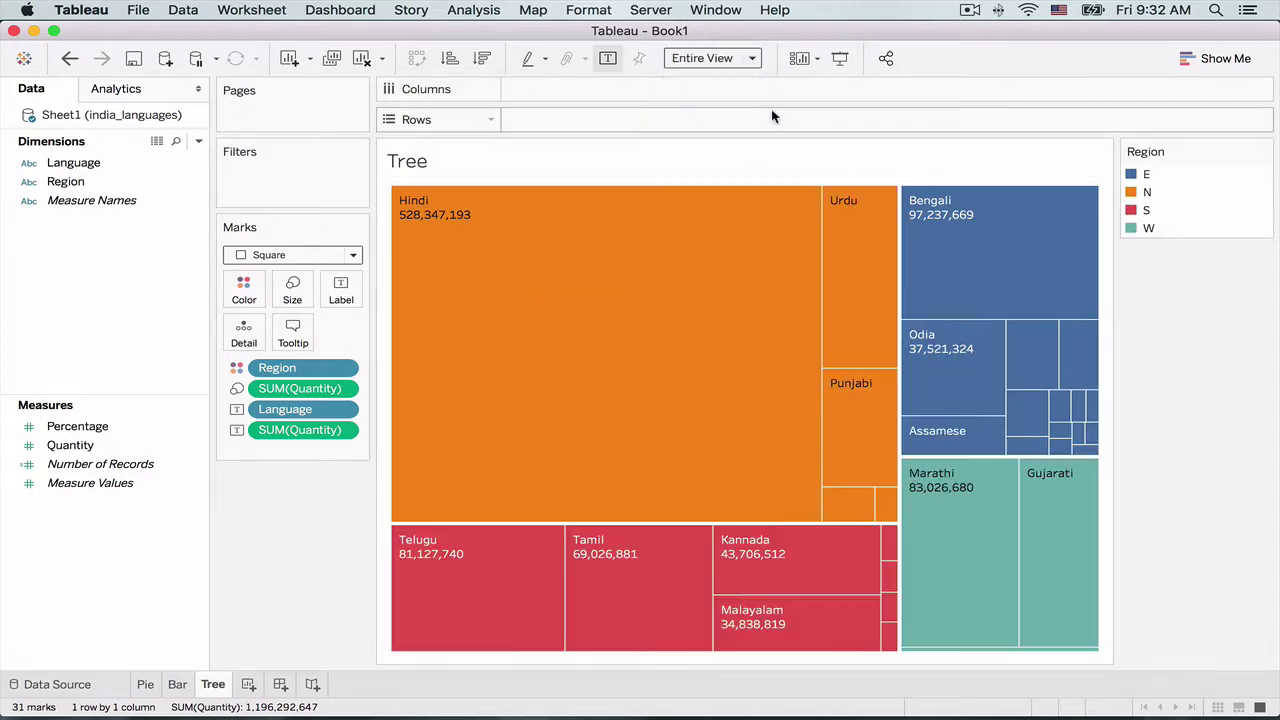
{"action": "left_click", "coordinate": [839, 60]}
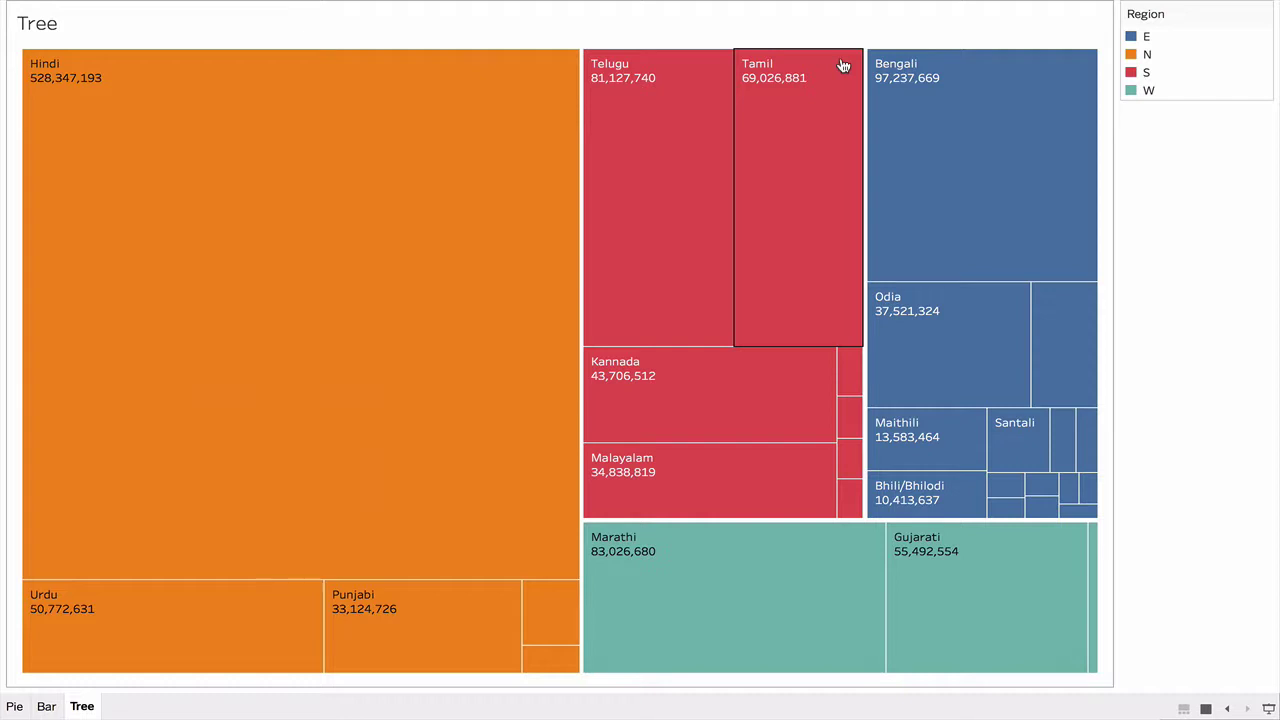
{"action": "mouse_move", "coordinate": [1046, 320]}
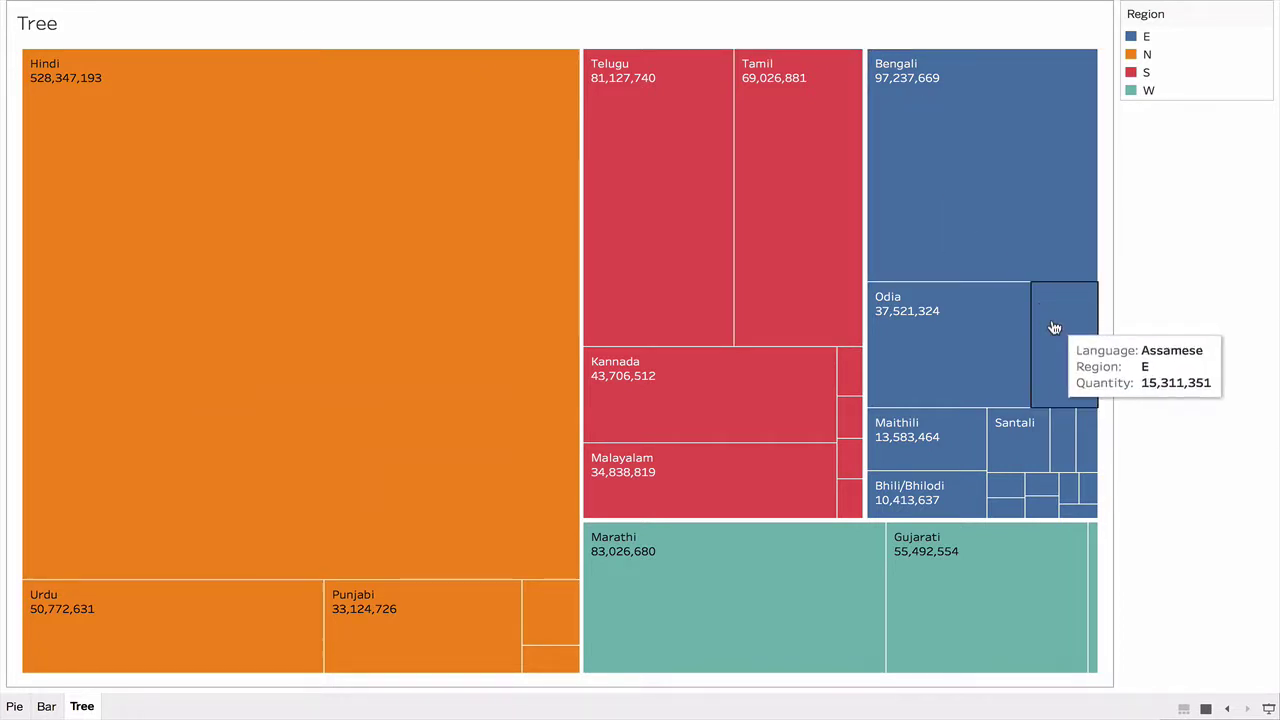
{"action": "mouse_move", "coordinate": [1097, 557]}
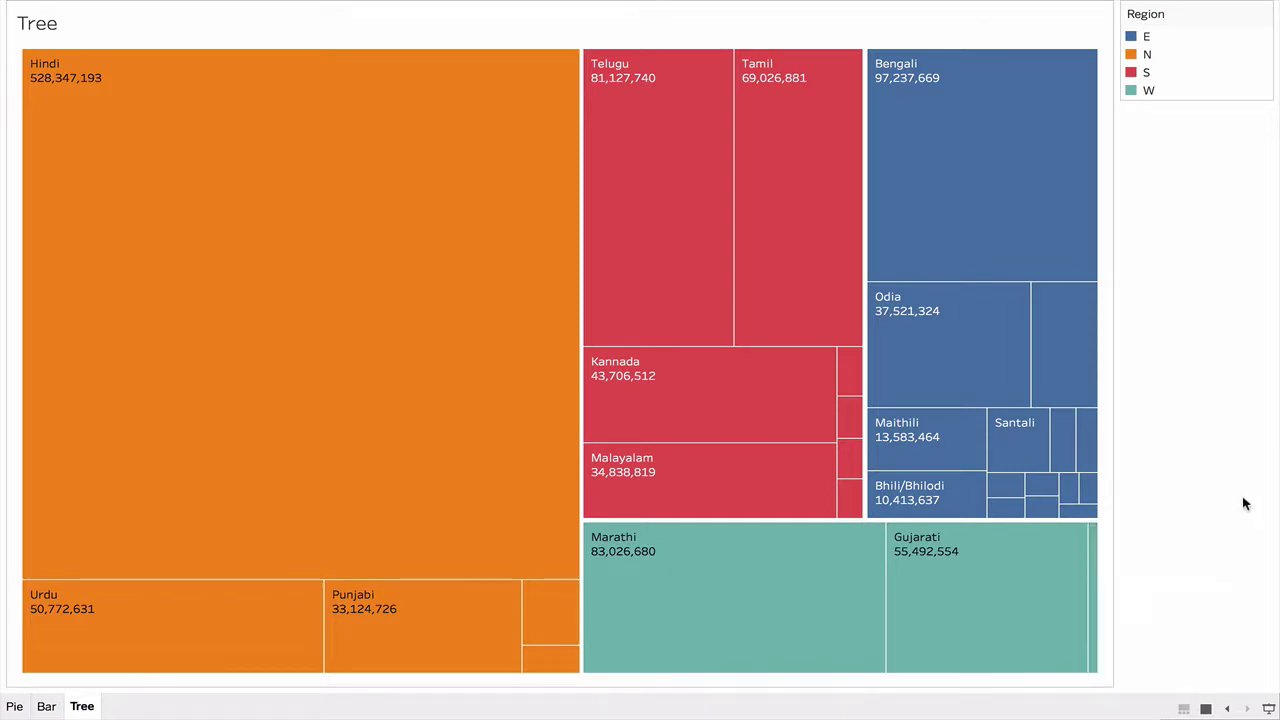
{"action": "key", "text": "Escape"}
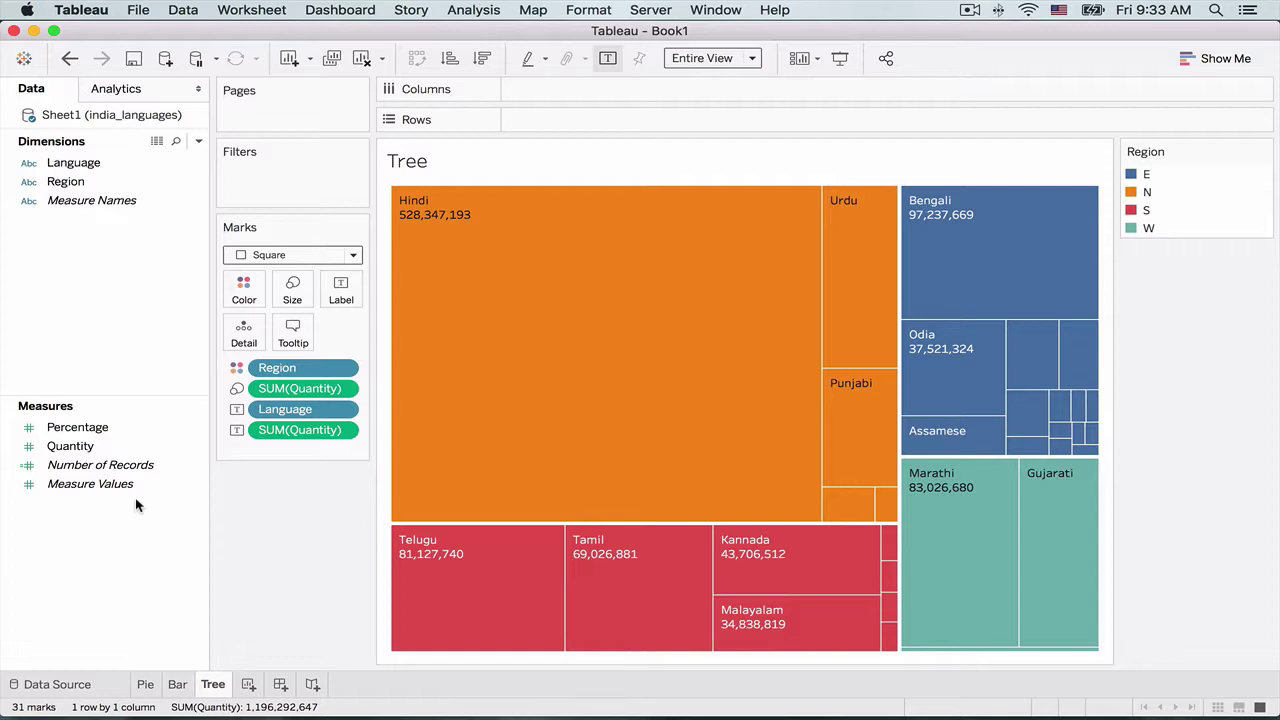
Step: Create an Integer parameter 'TopN' with a range of allowed values from minimum 1 to maximum 10
{"action": "left_click", "coordinate": [198, 142]}
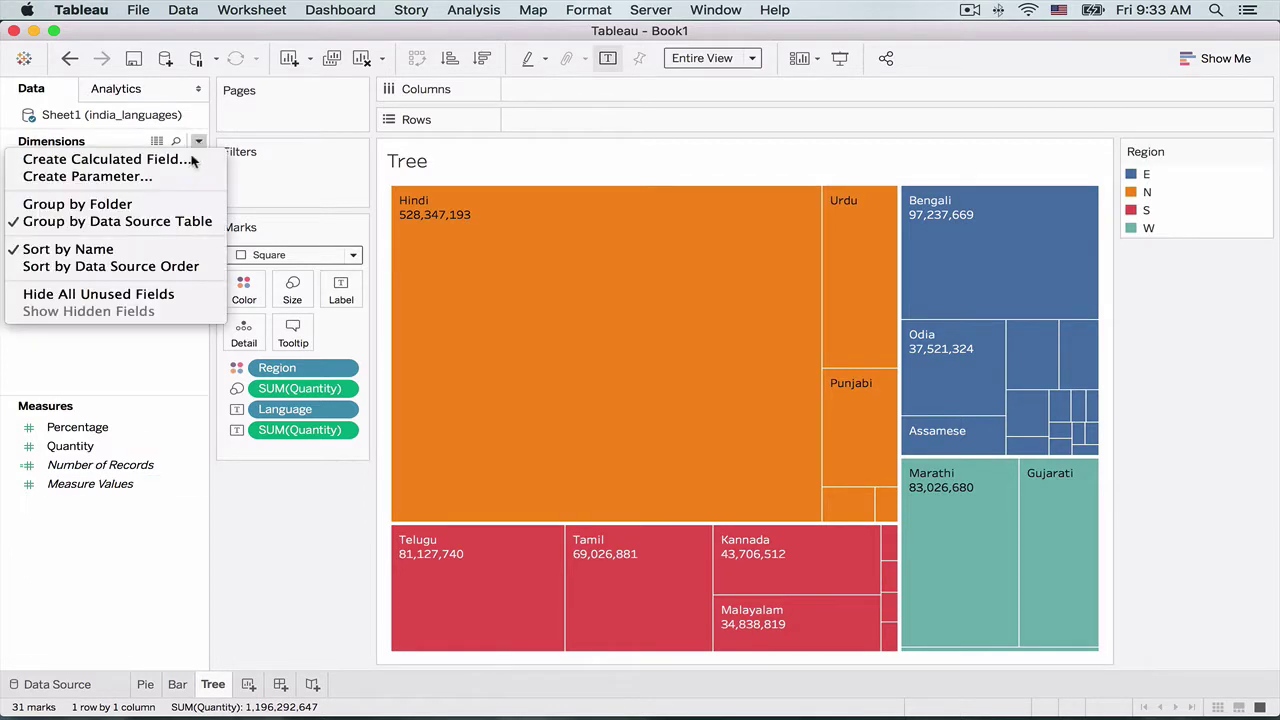
{"action": "left_click", "coordinate": [250, 340]}
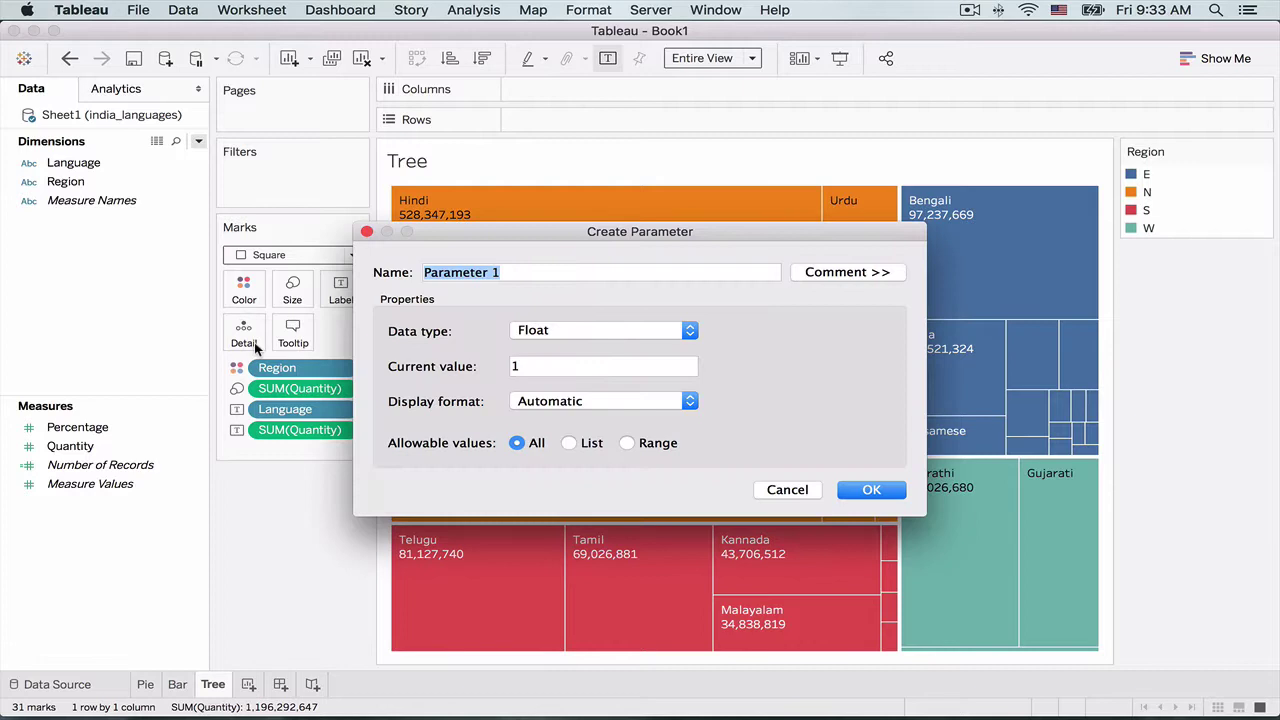
{"action": "type", "text": "TopN"}
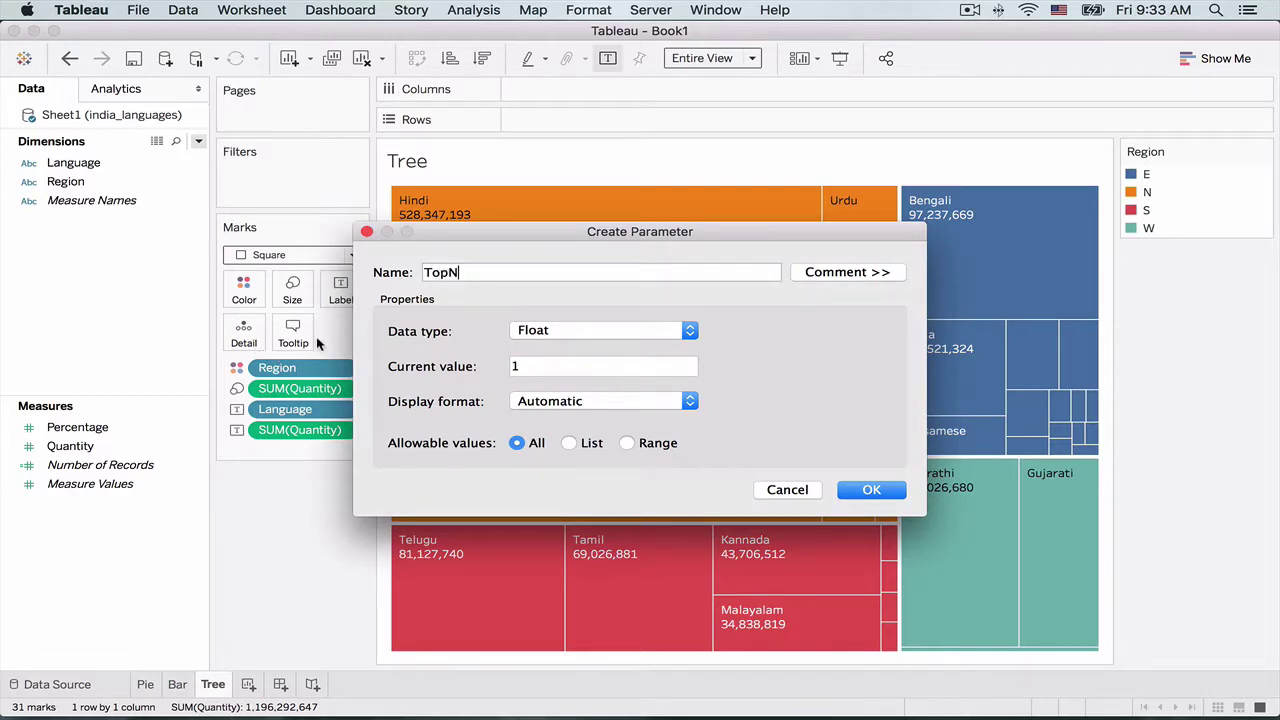
{"action": "left_click", "coordinate": [577, 330]}
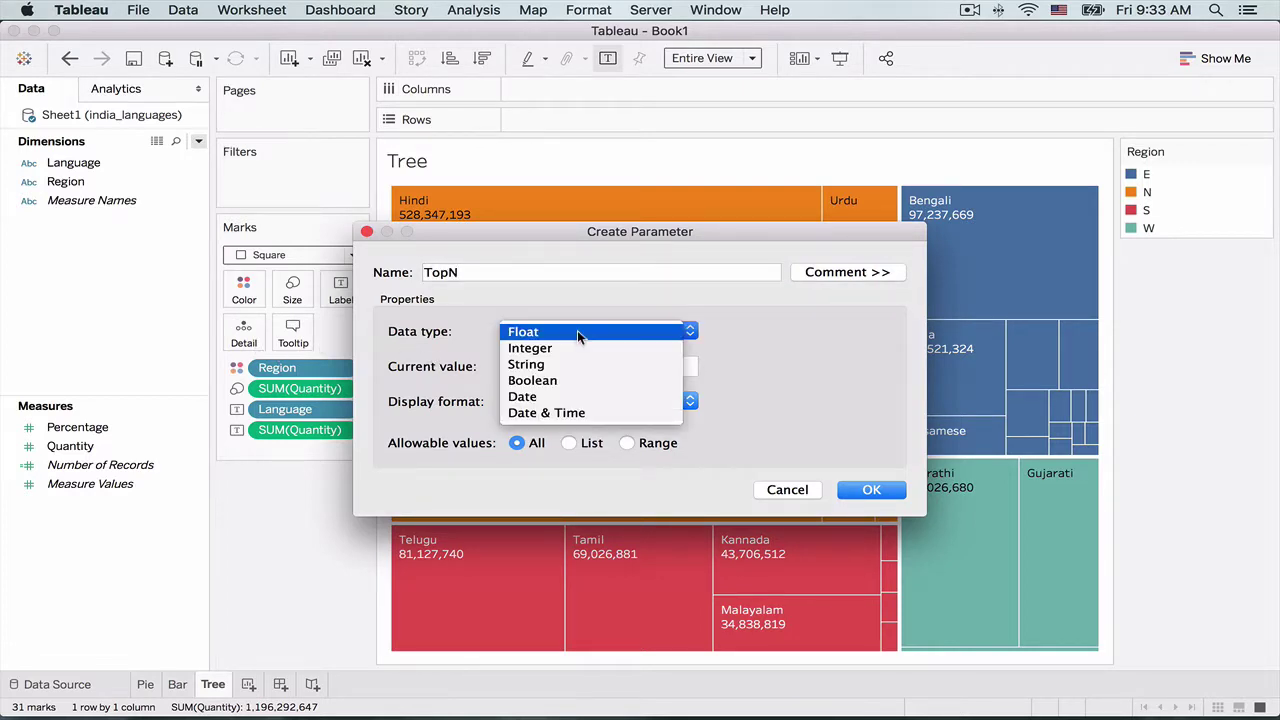
{"action": "left_click", "coordinate": [566, 349]}
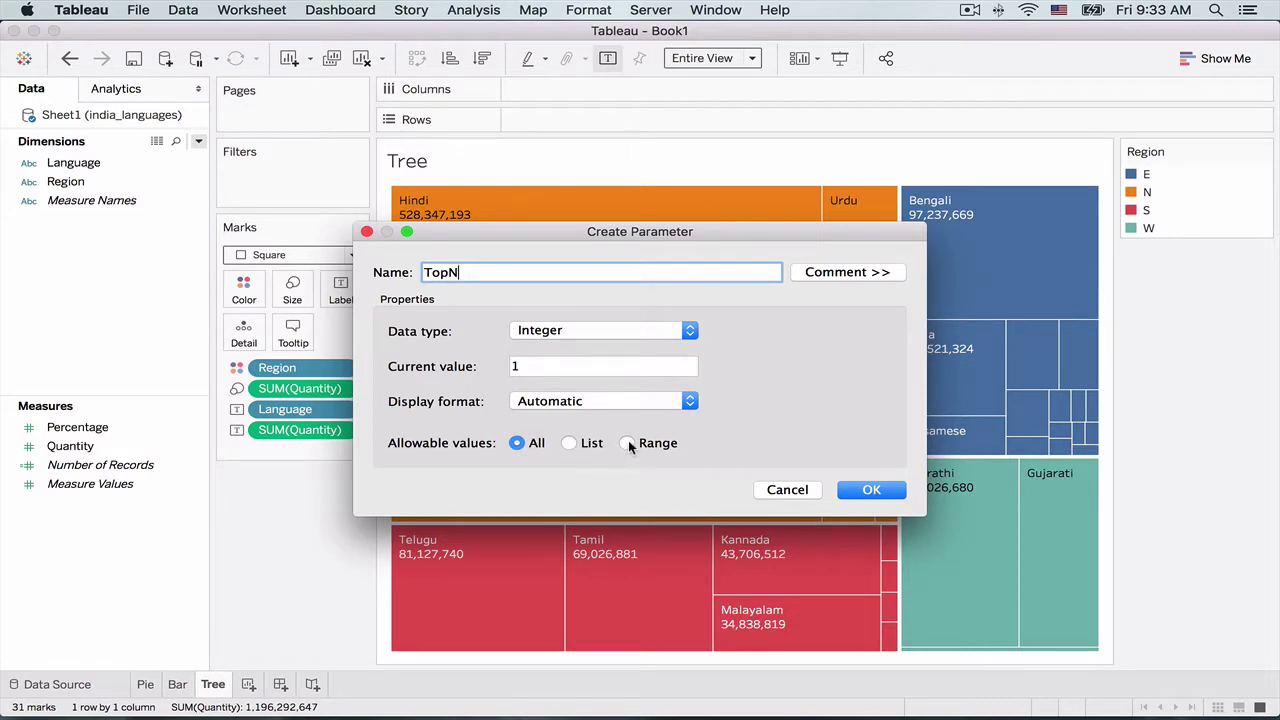
{"action": "left_click", "coordinate": [628, 445]}
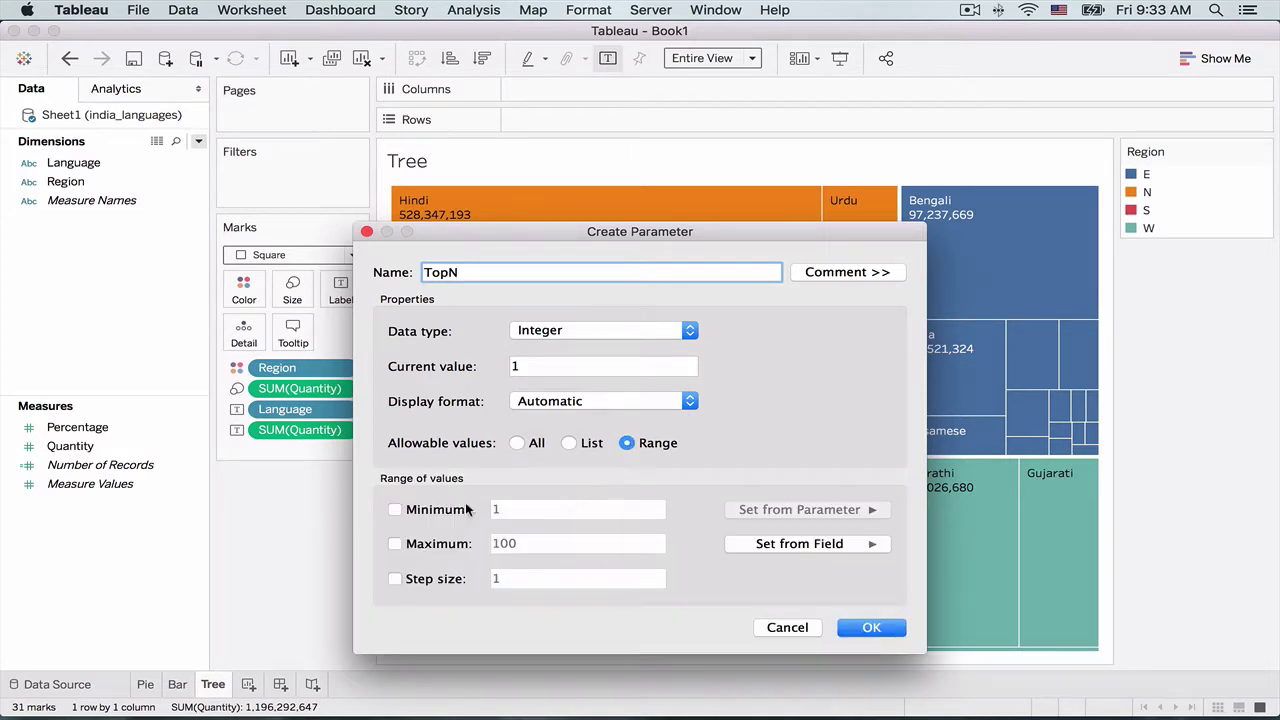
{"action": "left_click", "coordinate": [418, 511]}
{"action": "left_click", "coordinate": [395, 543]}
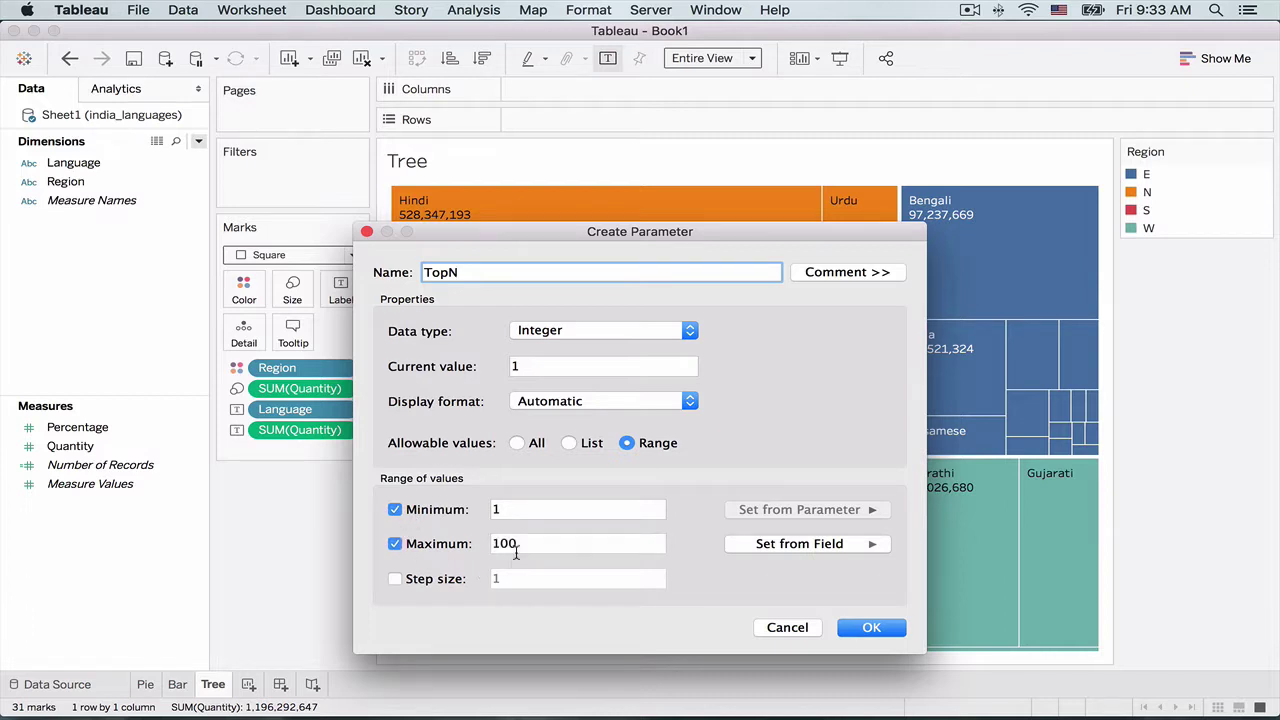
{"action": "left_click", "coordinate": [524, 545]}
{"action": "key", "text": "BackSpace"}
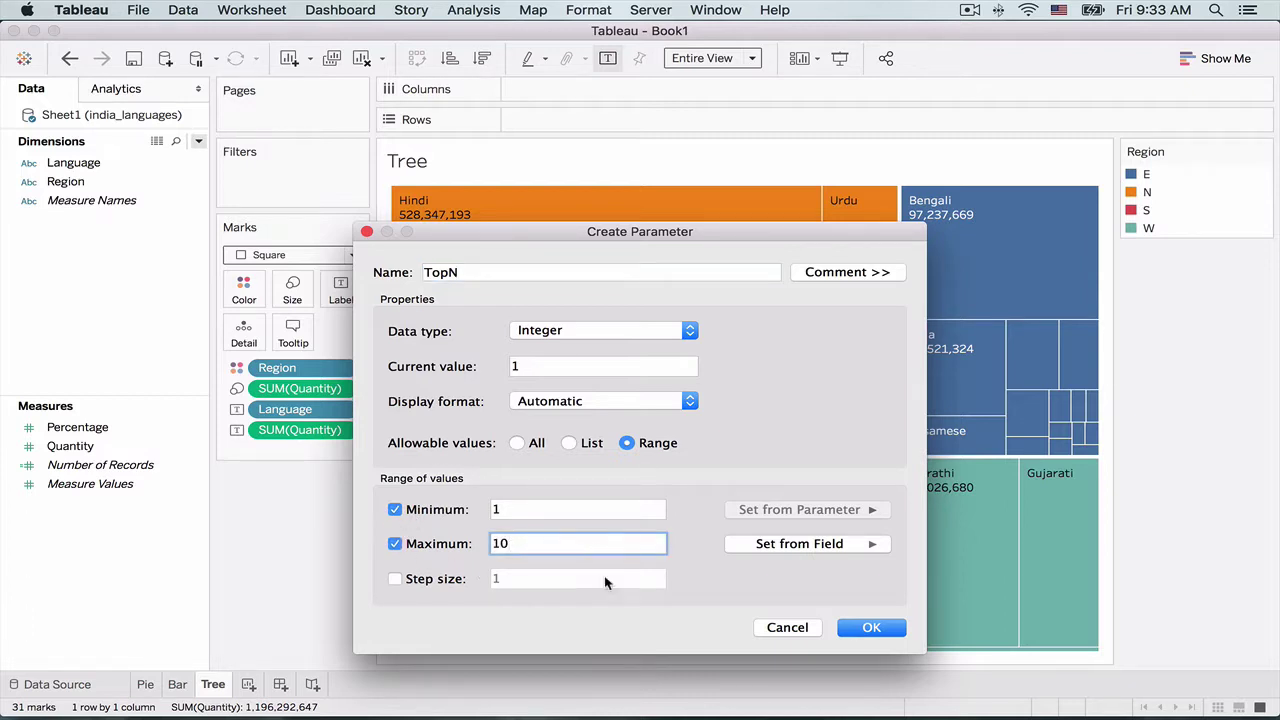
{"action": "left_click", "coordinate": [857, 624]}
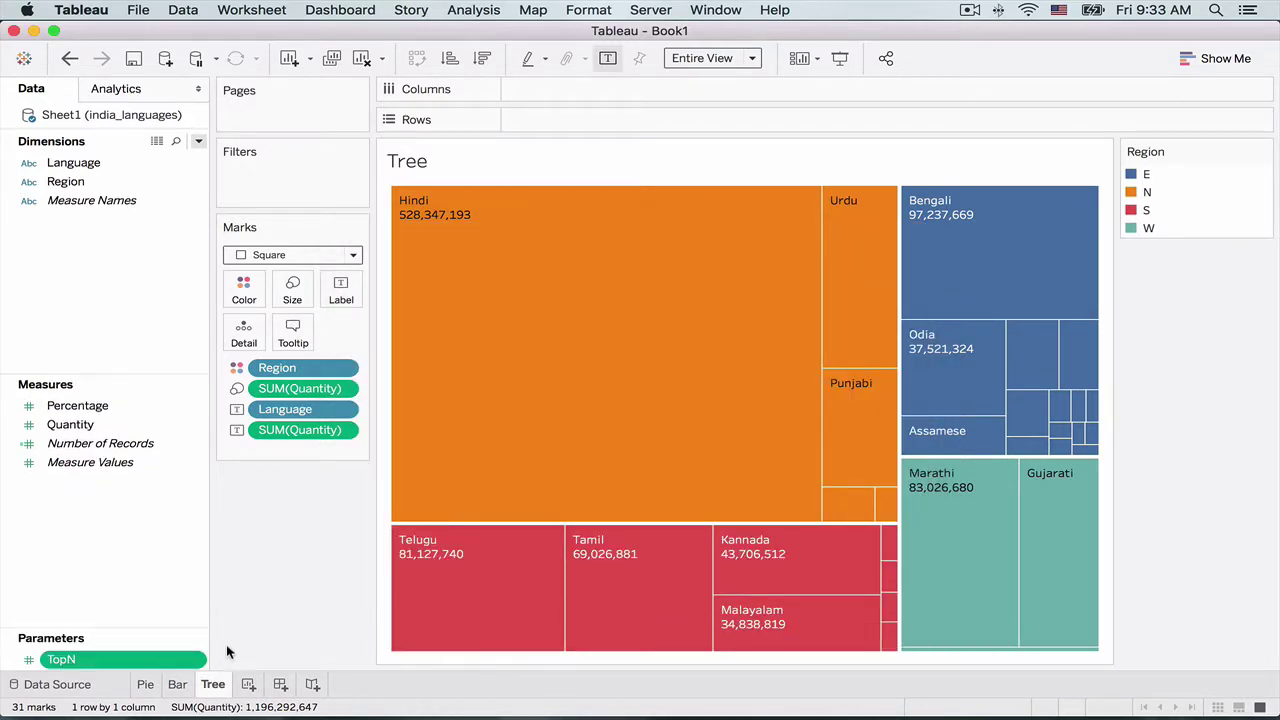
Step: Show the TopN slider and filter Language to the top TopN by Sum of Quantity
{"action": "left_click", "coordinate": [197, 659]}
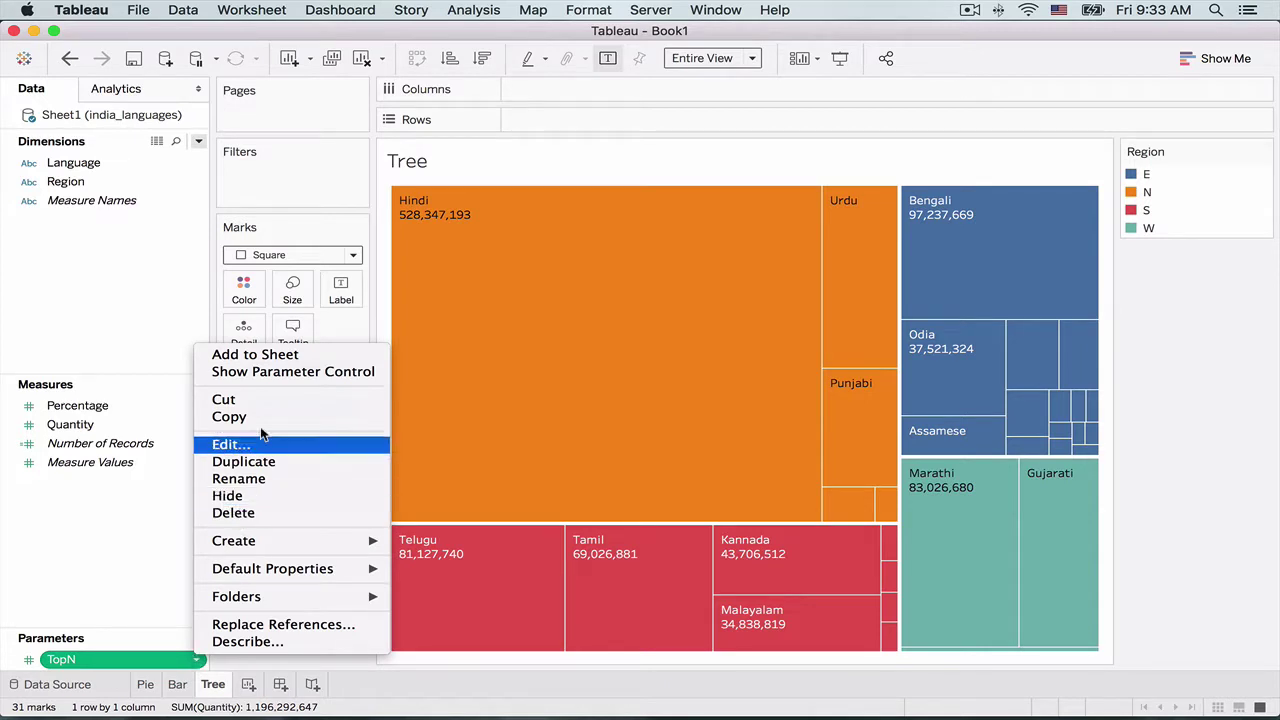
{"action": "left_click", "coordinate": [265, 372]}
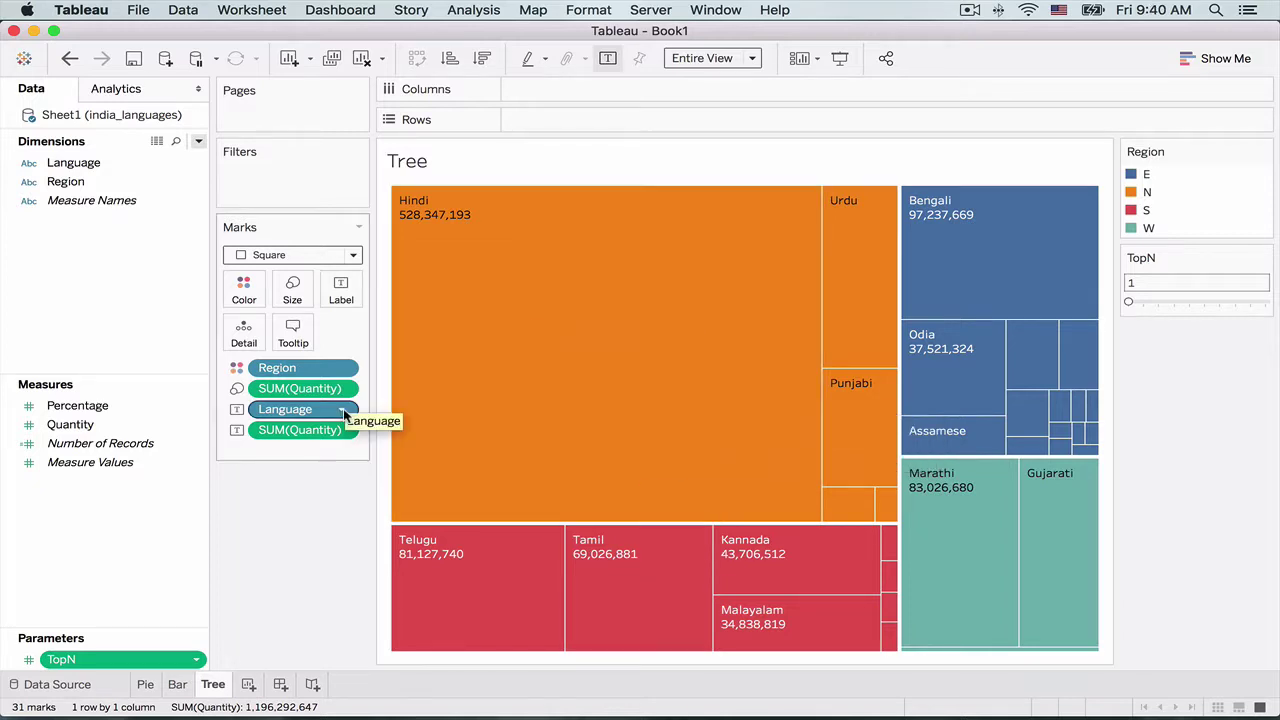
{"action": "left_click", "coordinate": [341, 409]}
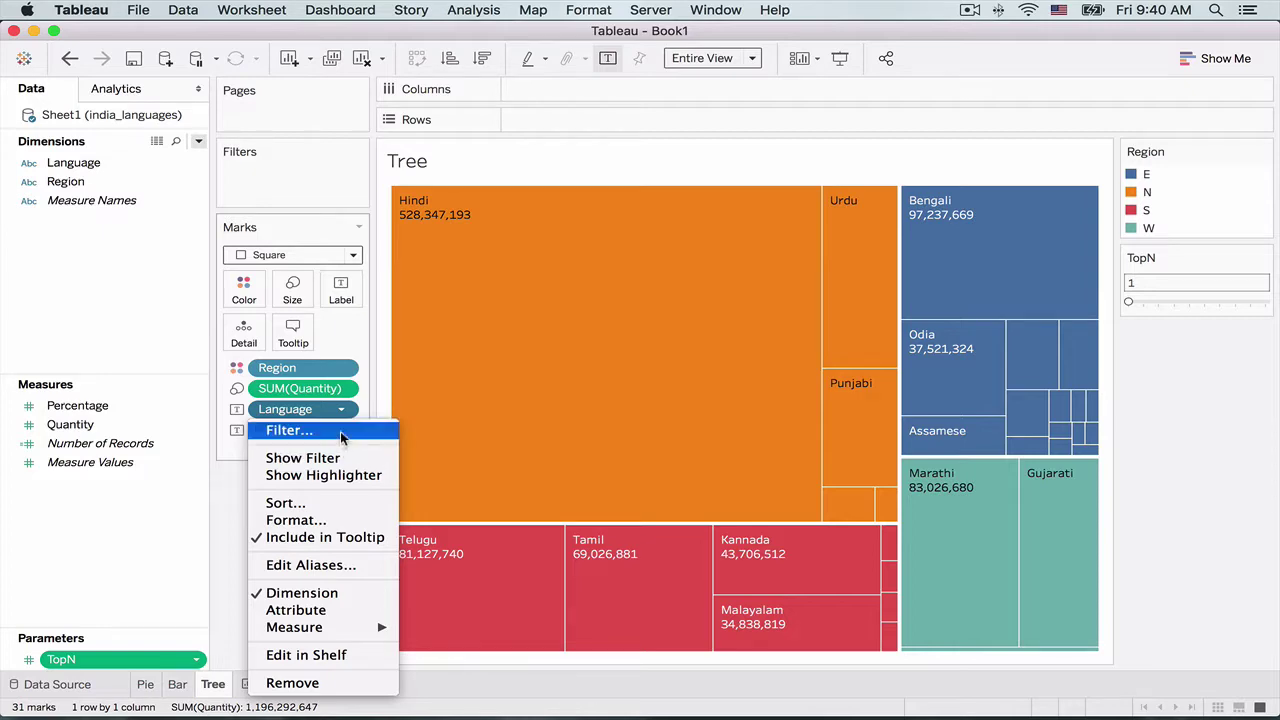
{"action": "left_click", "coordinate": [339, 431]}
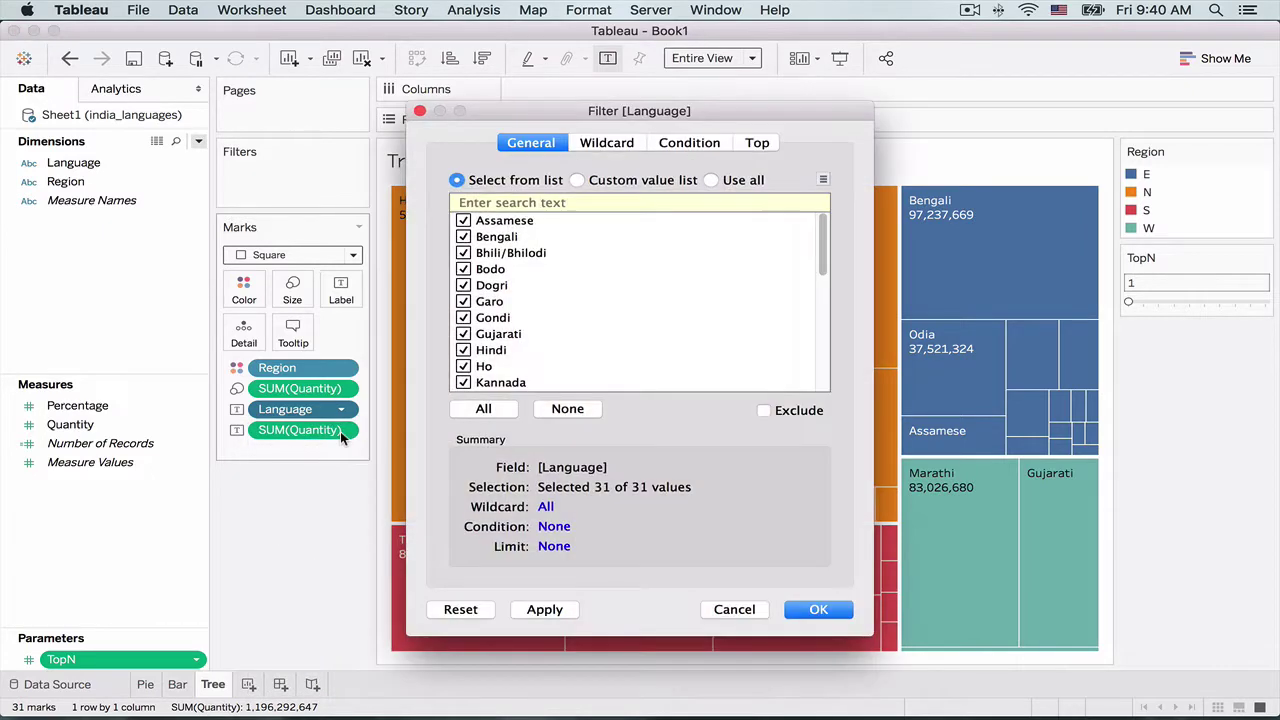
{"action": "left_click", "coordinate": [754, 142]}
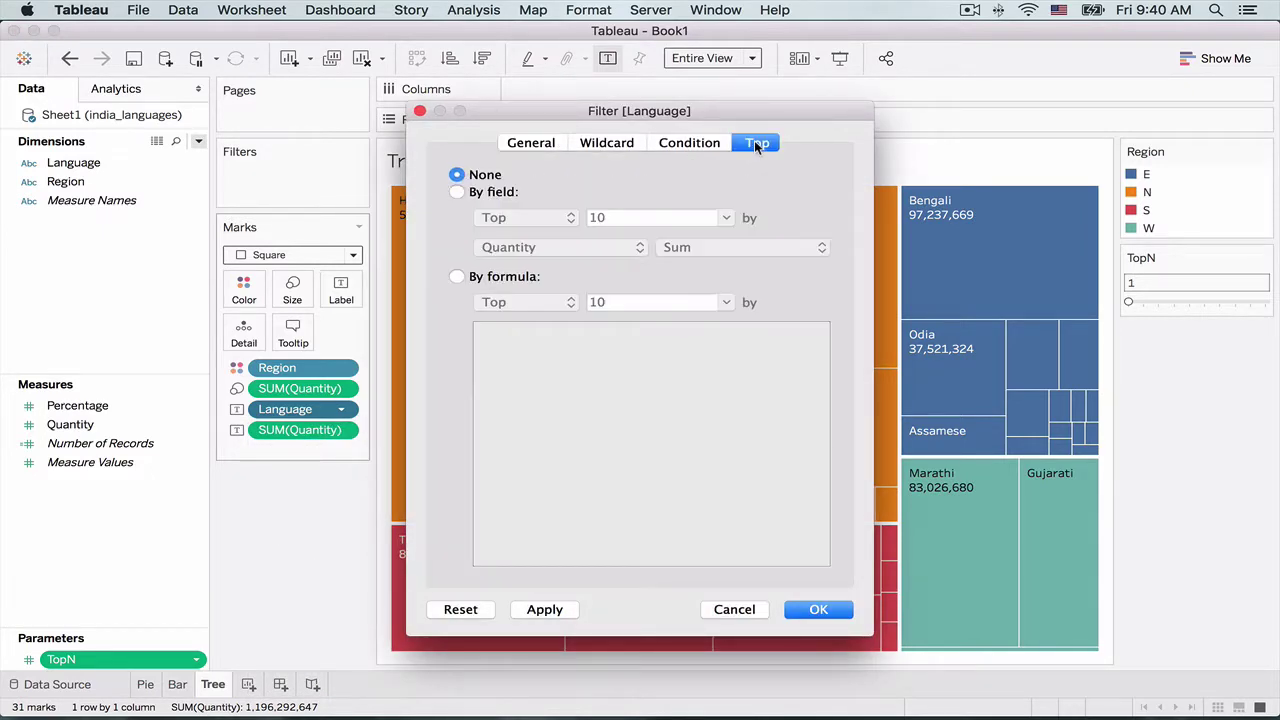
{"action": "left_click", "coordinate": [504, 194]}
{"action": "left_click", "coordinate": [692, 218]}
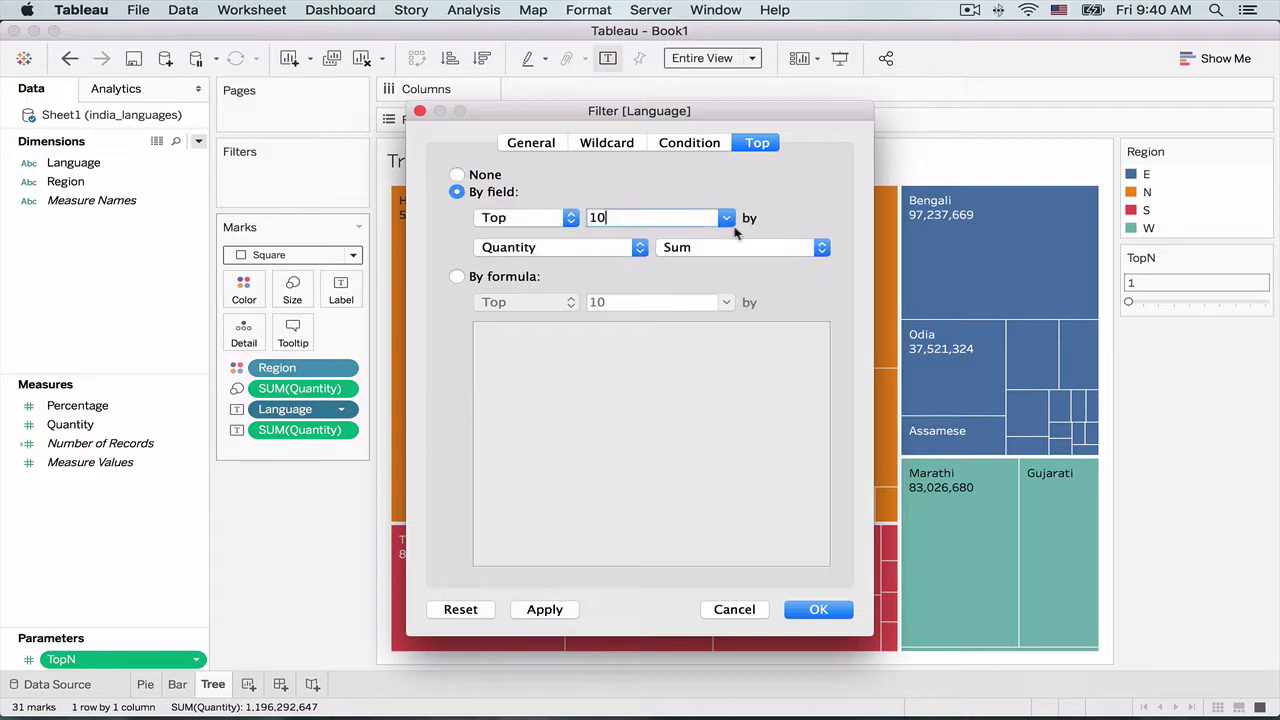
{"action": "left_click", "coordinate": [727, 218]}
{"action": "left_click", "coordinate": [692, 261]}
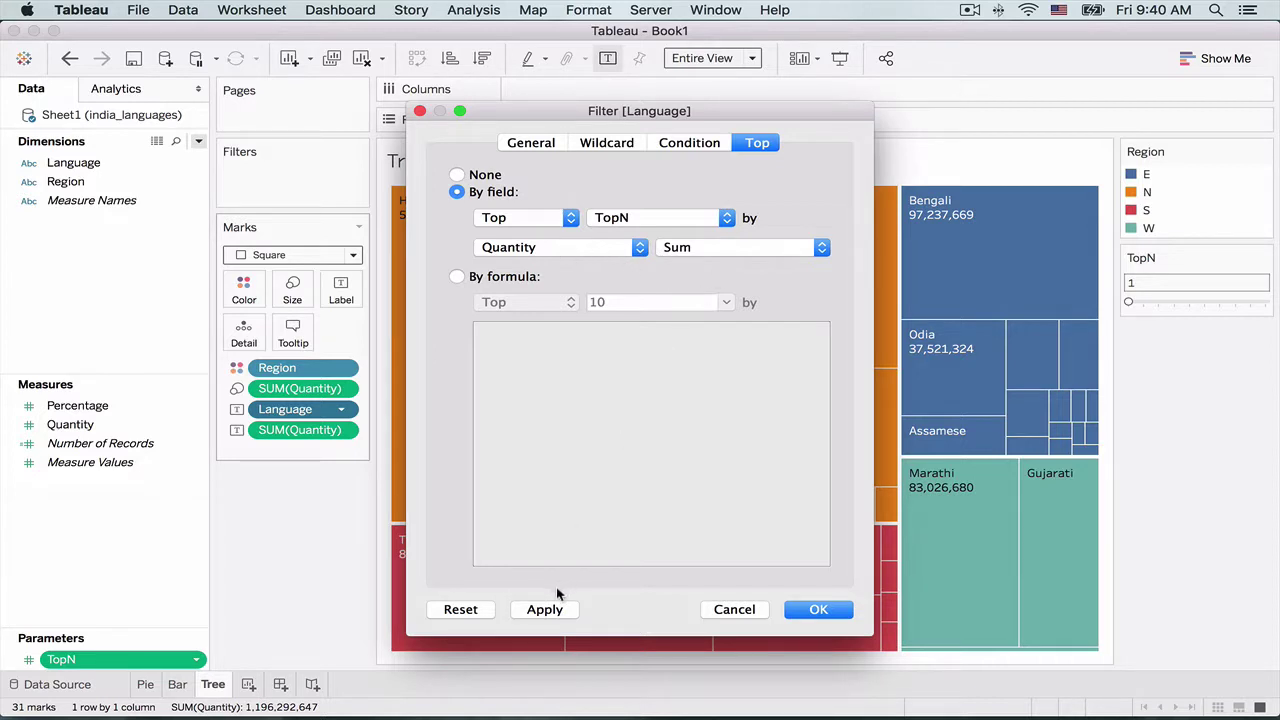
{"action": "left_click", "coordinate": [544, 609]}
{"action": "left_click", "coordinate": [808, 608]}
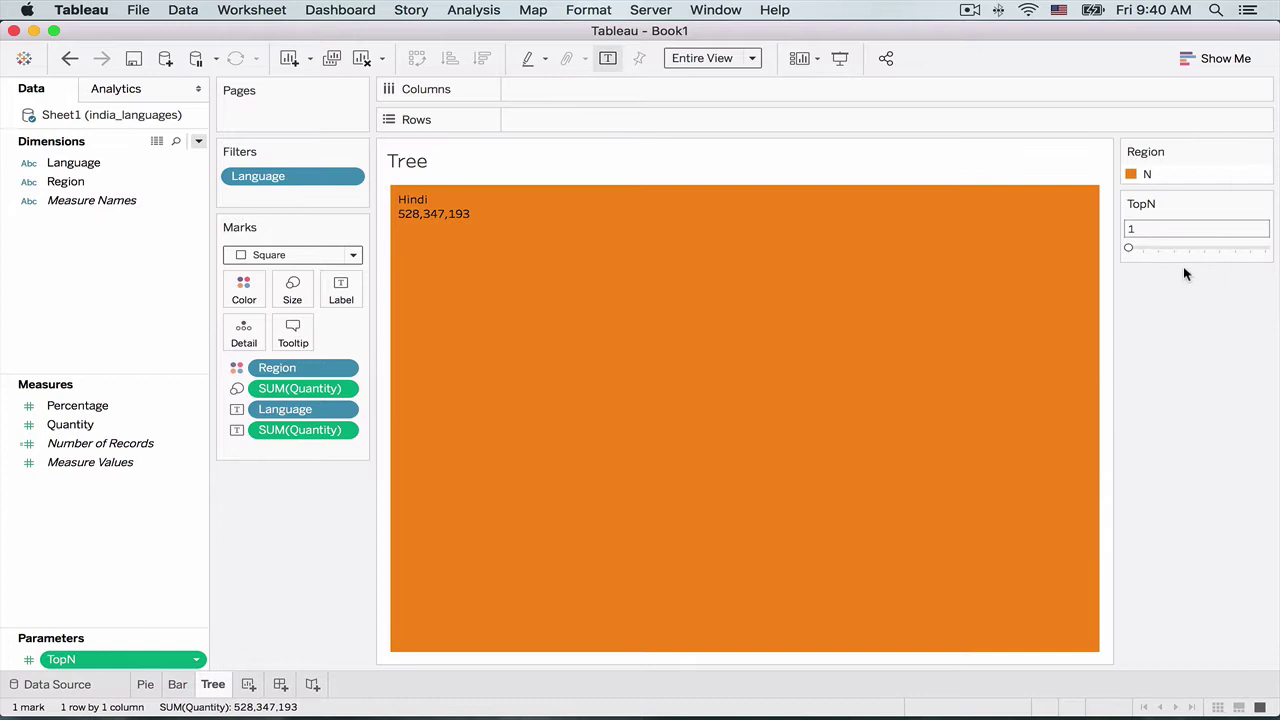
Step: Step TopN up from 1 to 10, adding Bengali, Marathi, Telugu, and more
{"action": "left_click_drag", "start_coordinate": [1143, 250], "coordinate": [1145, 250]}
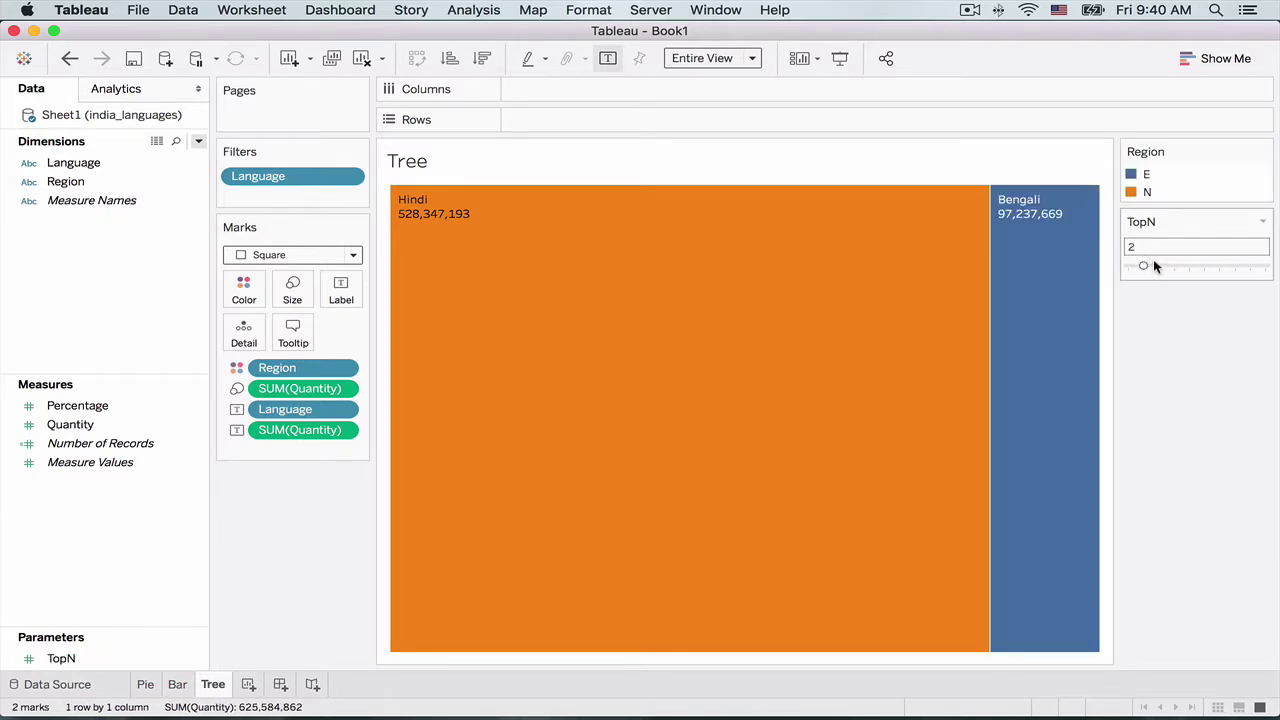
{"action": "left_click", "coordinate": [1160, 266]}
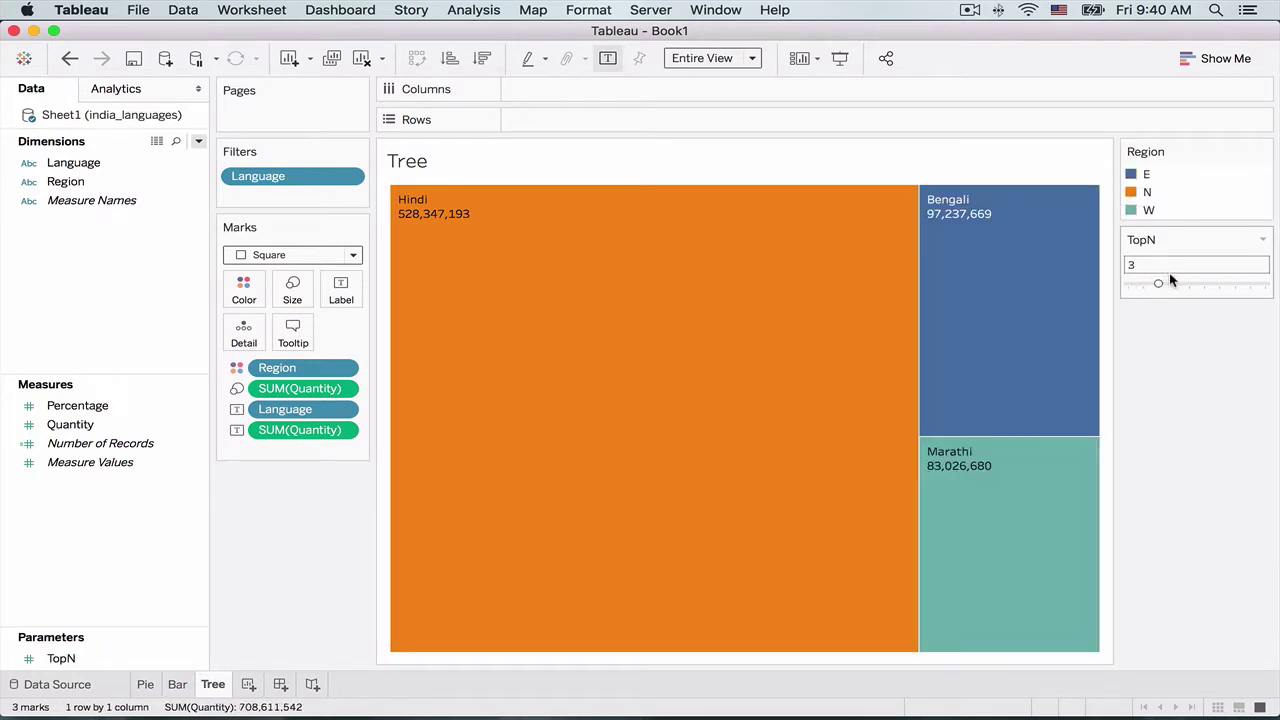
{"action": "left_click", "coordinate": [1175, 286]}
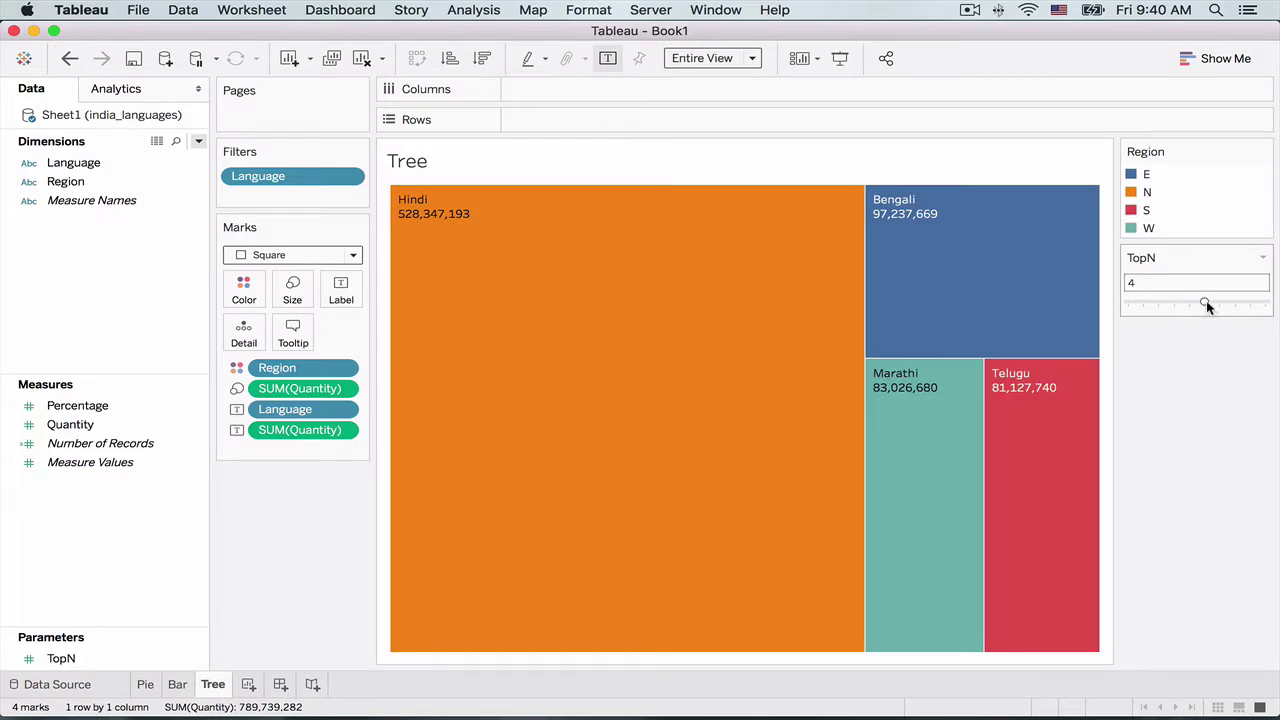
{"action": "left_click", "coordinate": [1206, 300]}
{"action": "left_click", "coordinate": [1236, 308]}
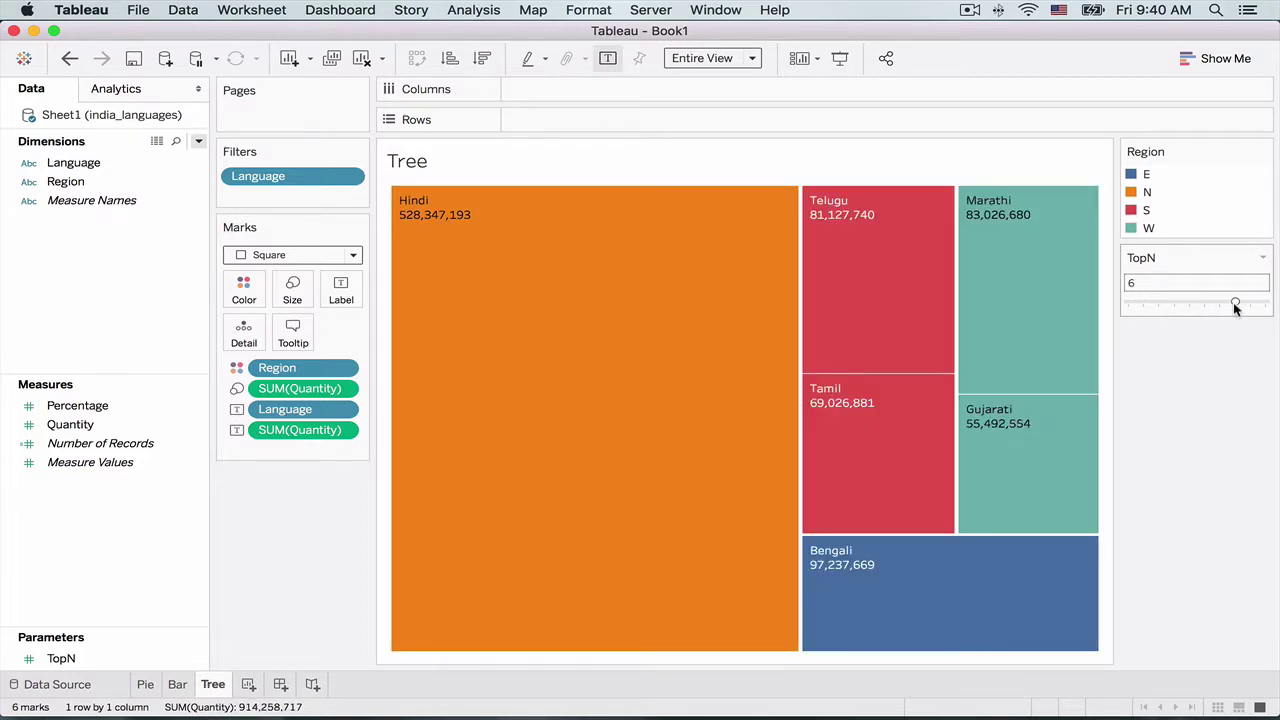
{"action": "left_click", "coordinate": [1251, 307]}
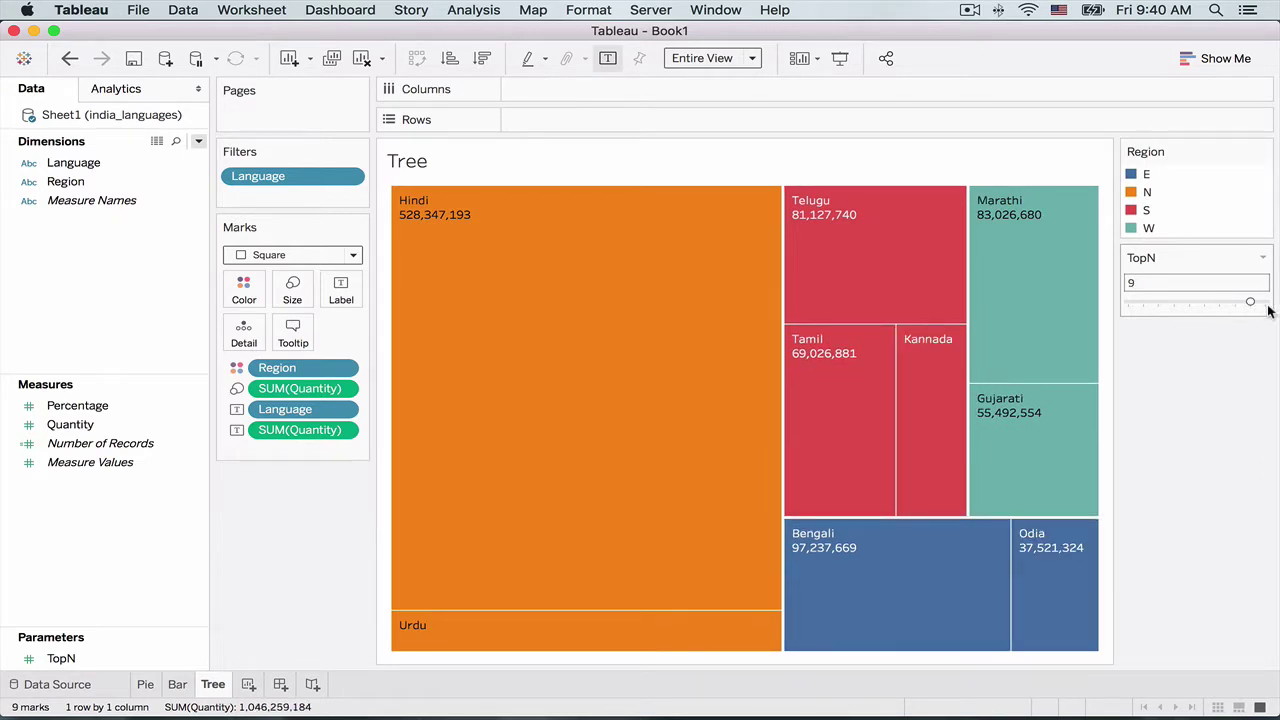
{"action": "left_click", "coordinate": [1266, 302]}
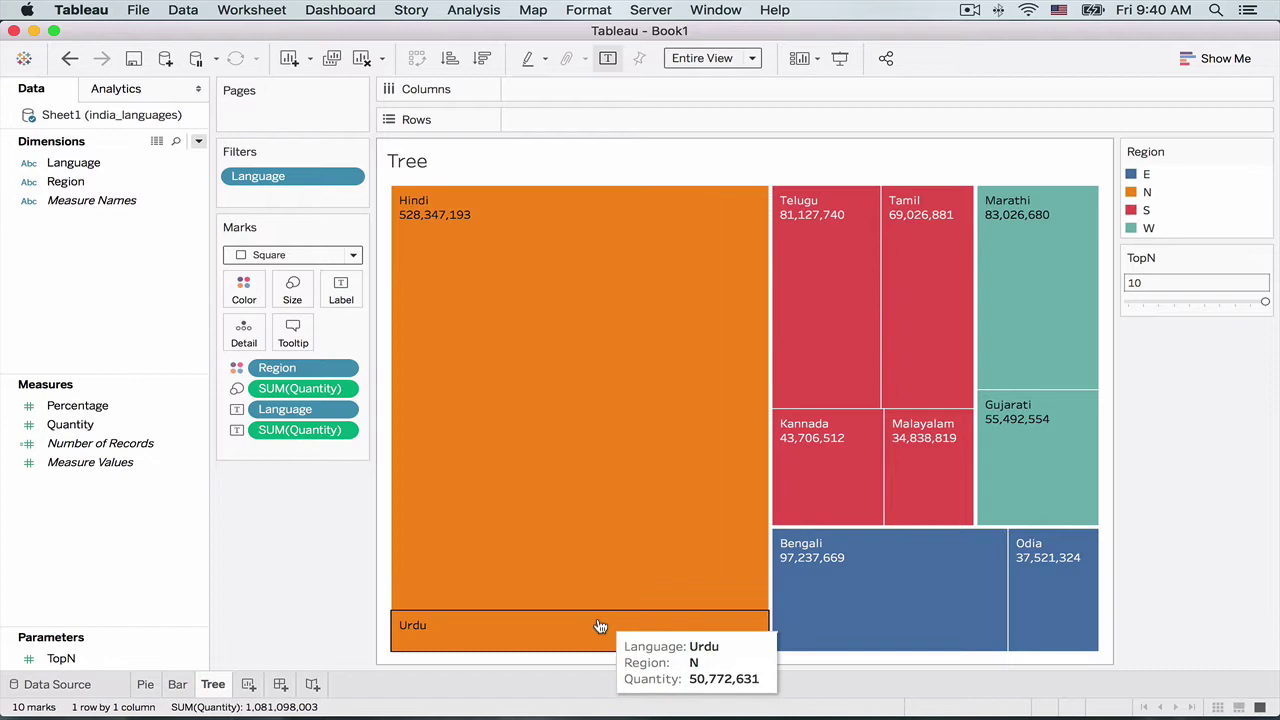